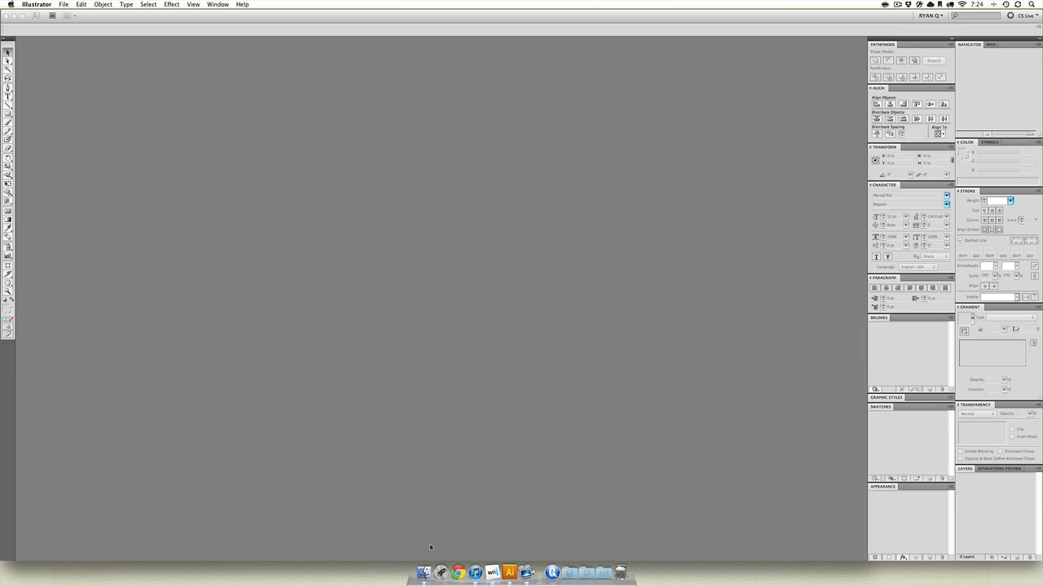
Step: Switch to Finder and open Layerless.ai from the In Class folder
click(429, 568)
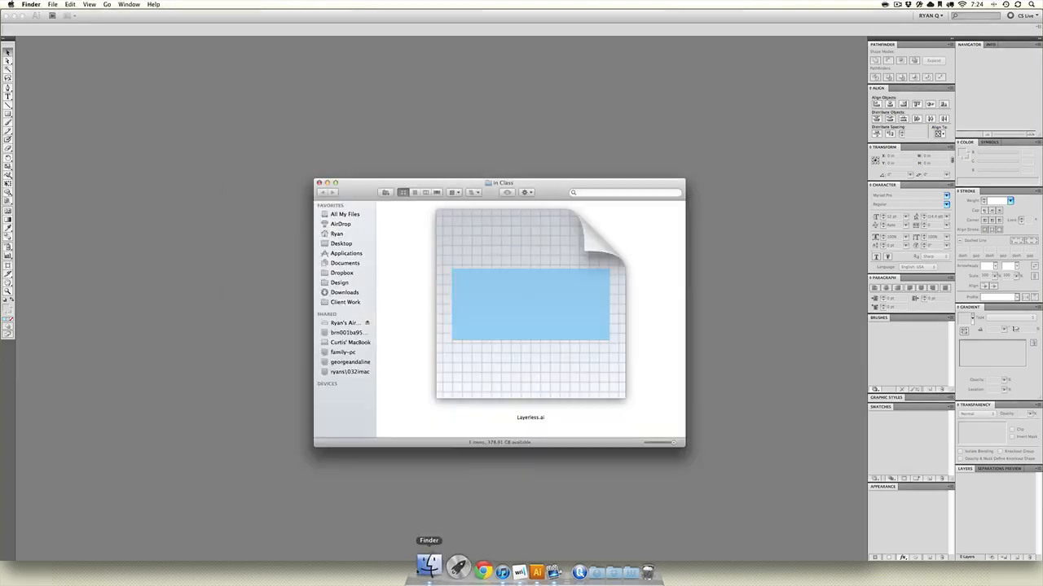
click(525, 308)
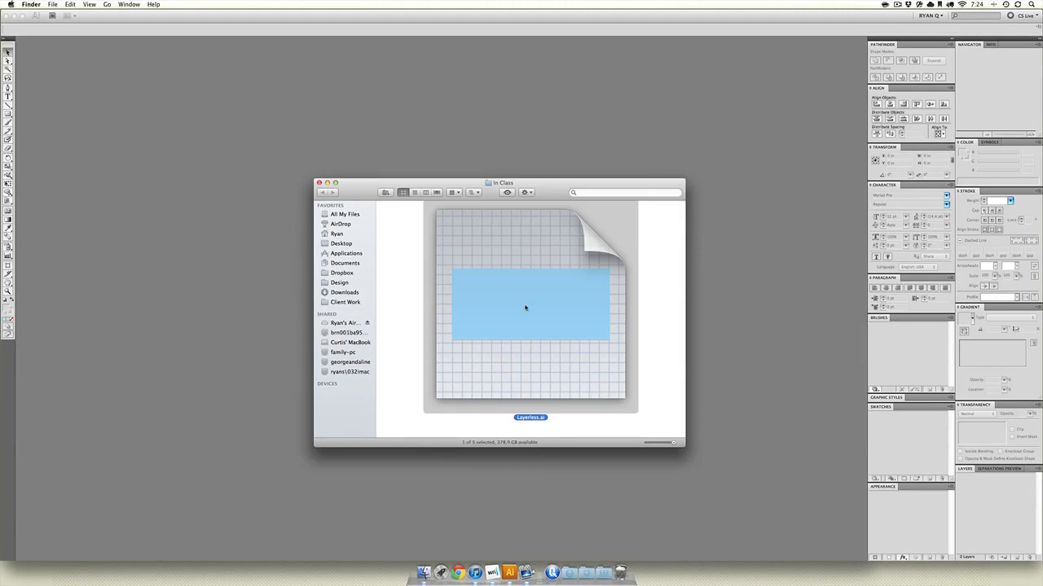
key(super+o)
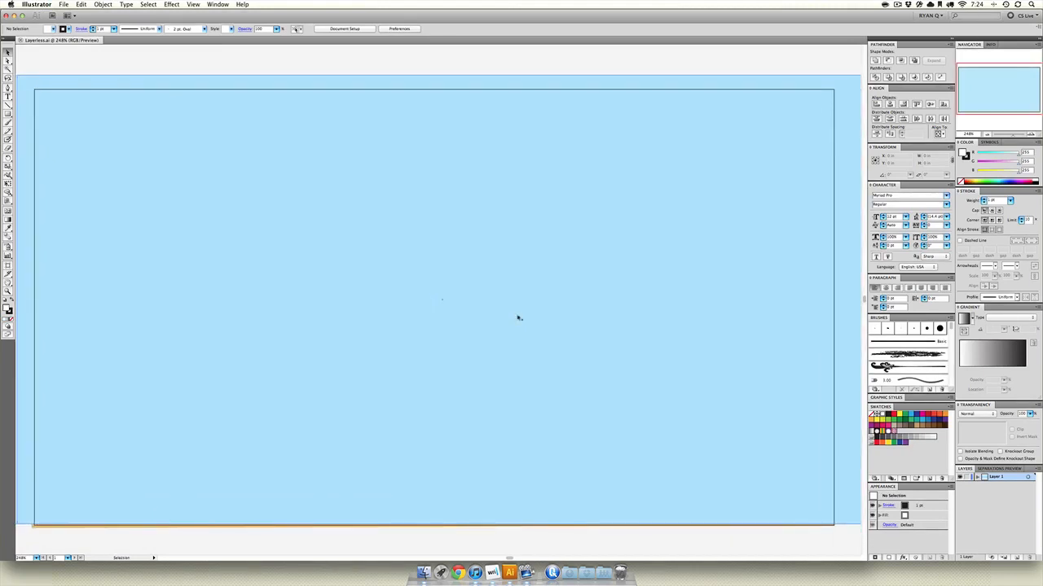
Step: Examine the artwork hidden behind the blue shape in Outline view, and return to Preview
key(space)
mouse_move(428, 298)
mouse_down()
mouse_move(447, 300)
mouse_move(436, 293)
mouse_up()
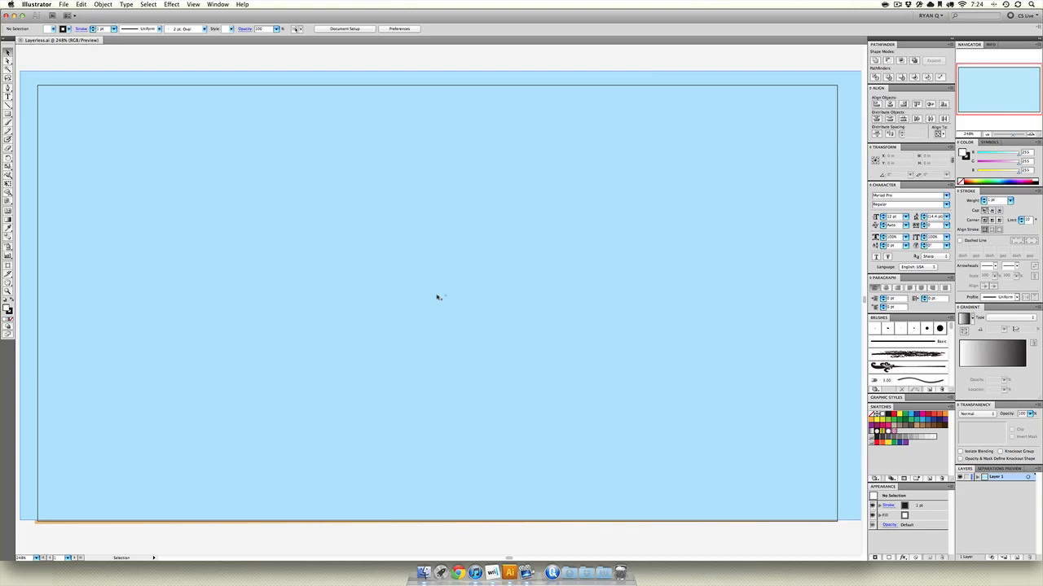
key(super+y)
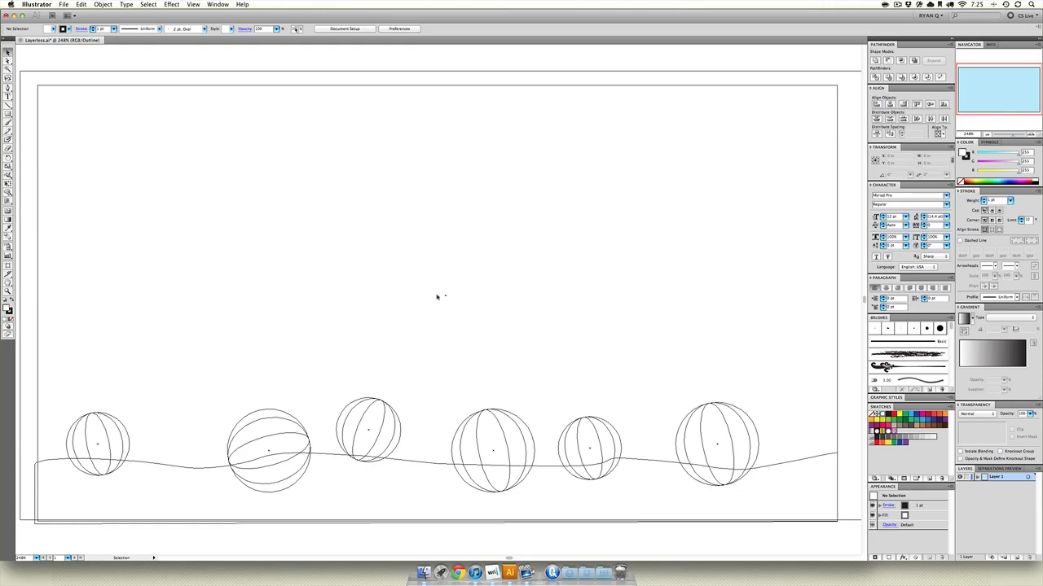
key(super+y)
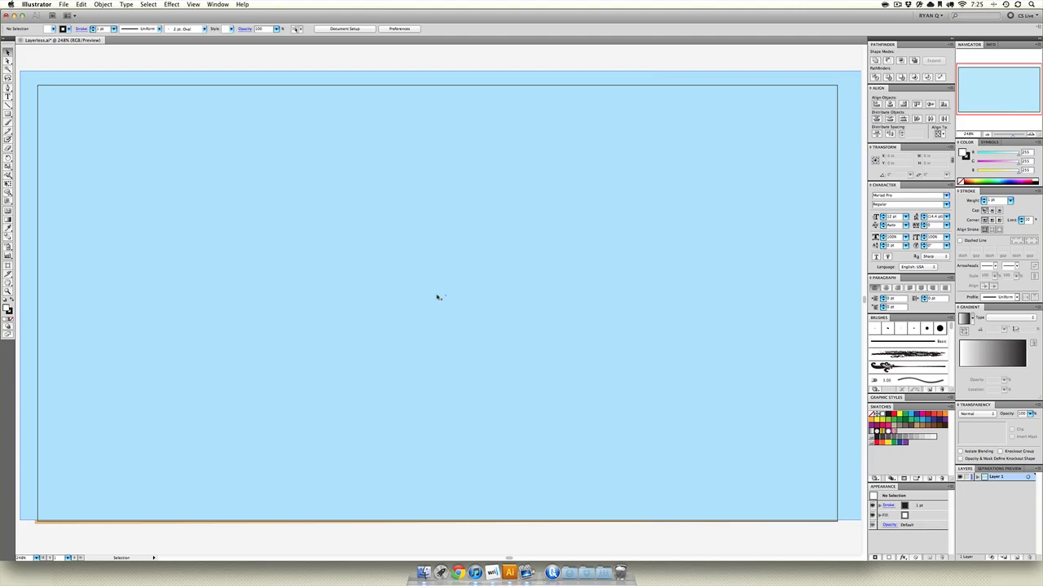
Step: Send the light-blue sky rectangle to the back of the stacking order
right_click(445, 293)
click(434, 297)
right_click(437, 292)
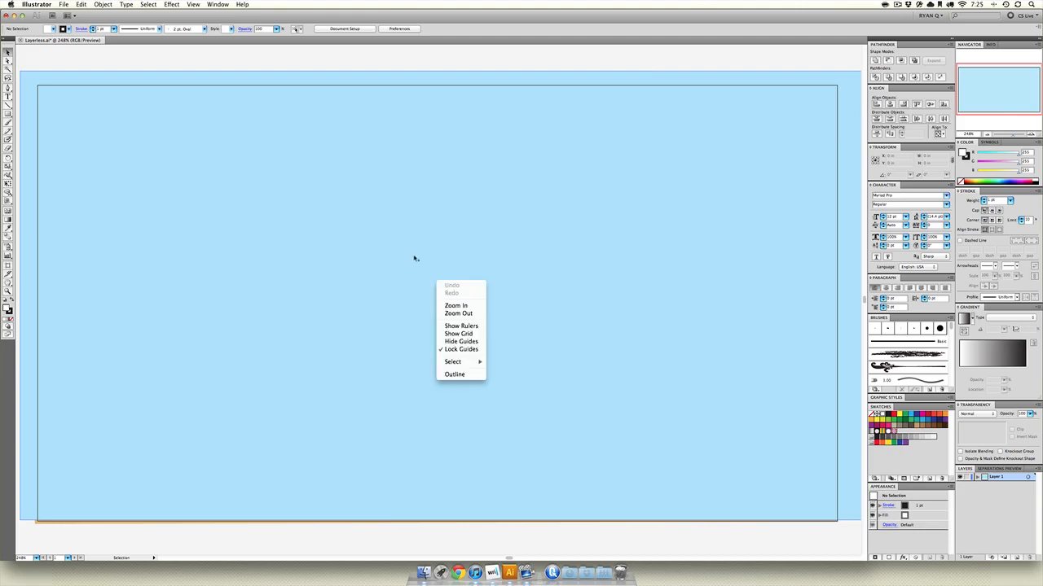
click(414, 258)
click(440, 289)
right_click(446, 299)
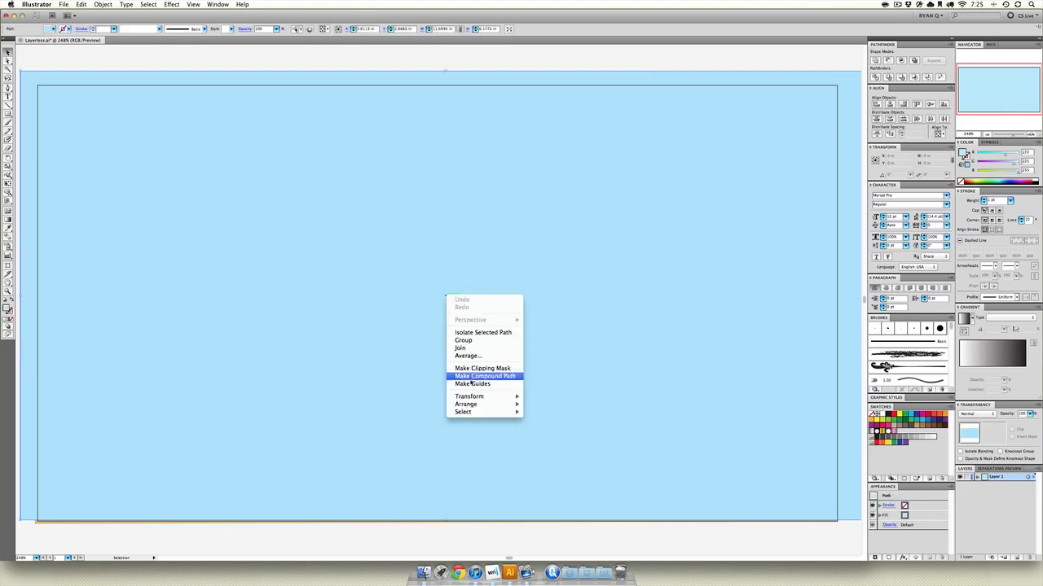
mouse_move(480, 405)
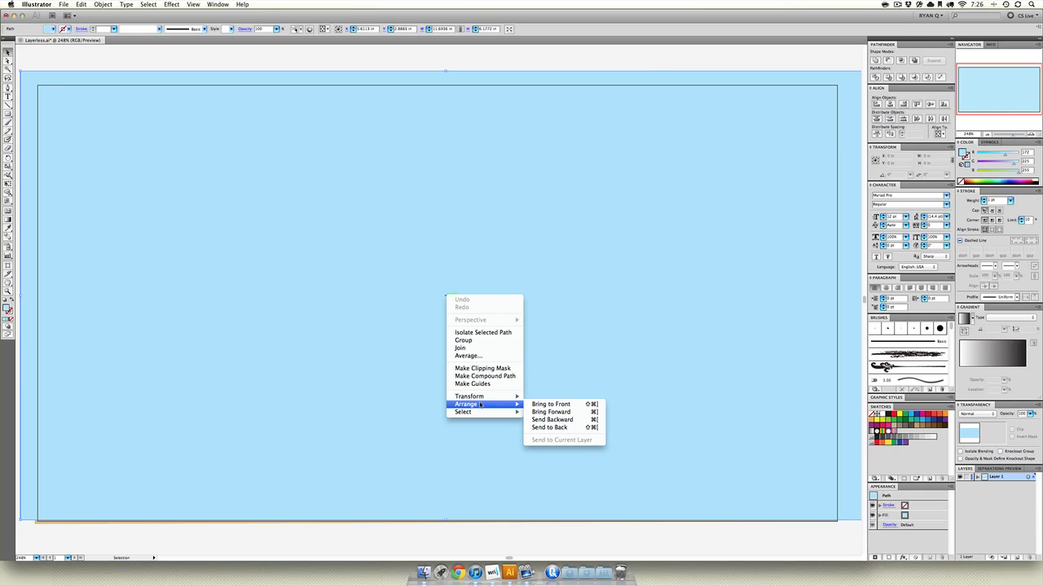
click(554, 426)
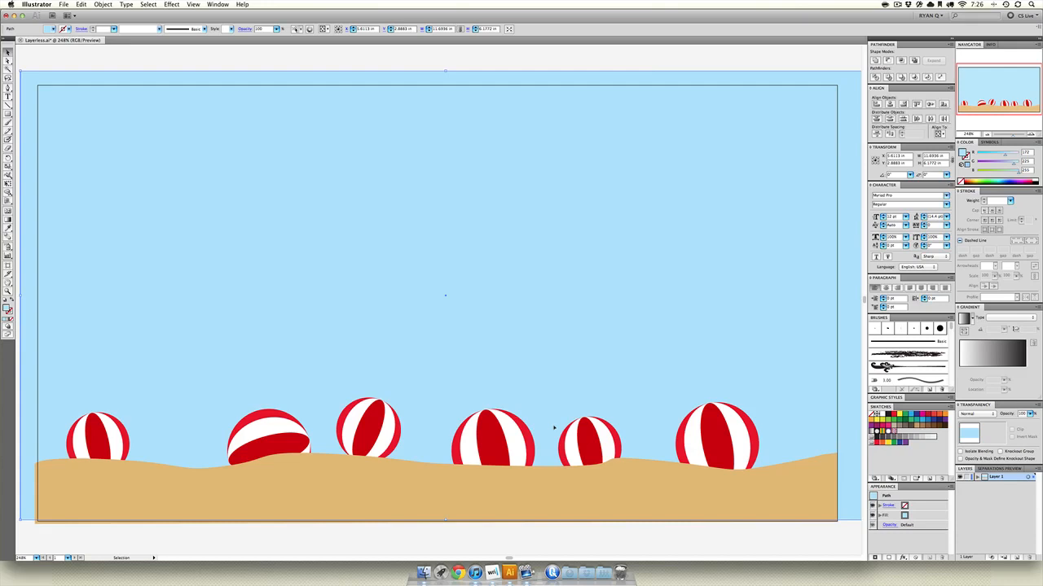
Step: Enlarge the beach ball near the middle to about 1.95 in wide, and bring it to the front of the sand
click(480, 444)
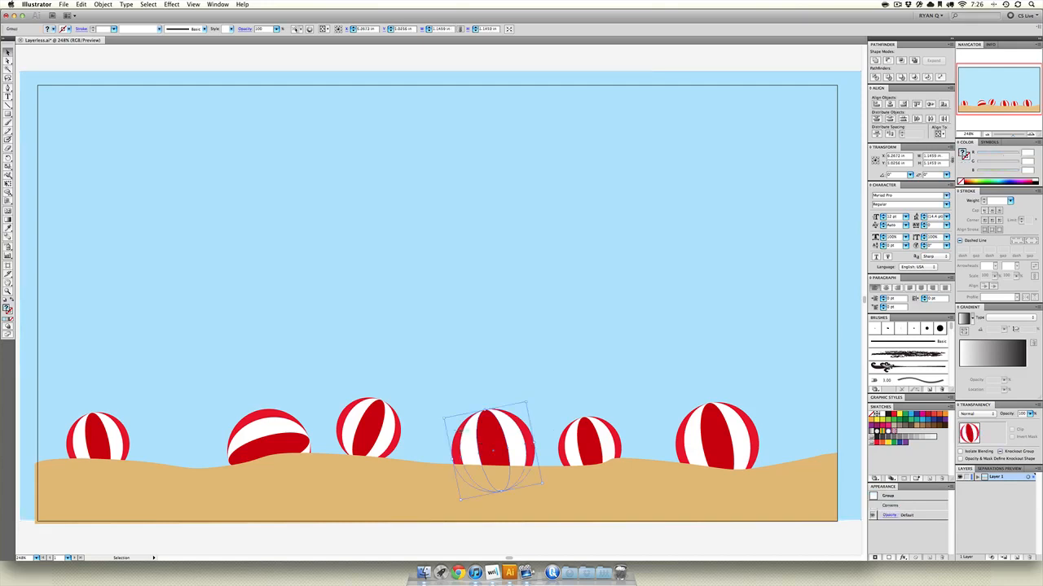
drag(444, 421, 468, 410)
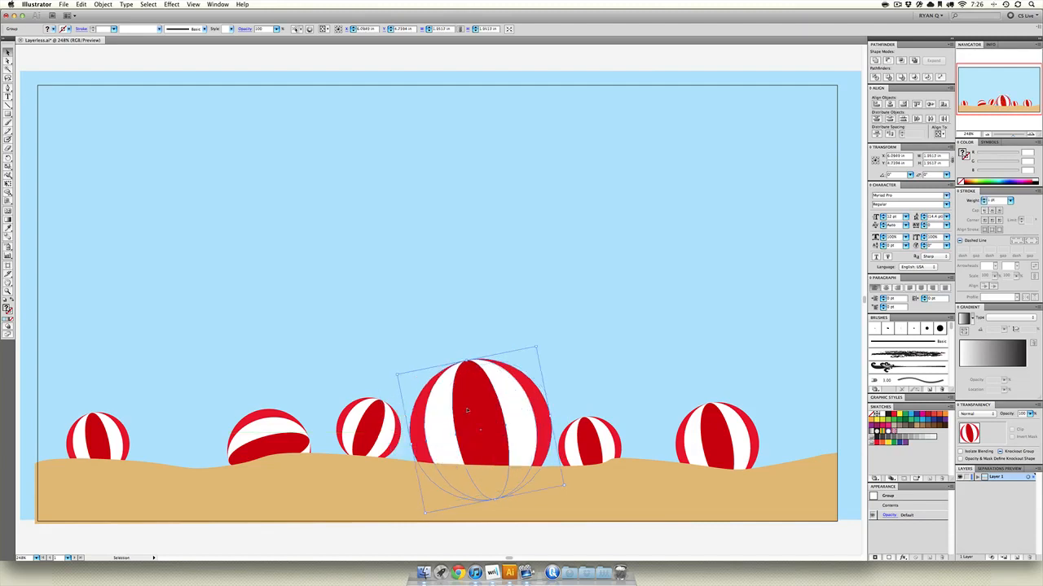
right_click(484, 396)
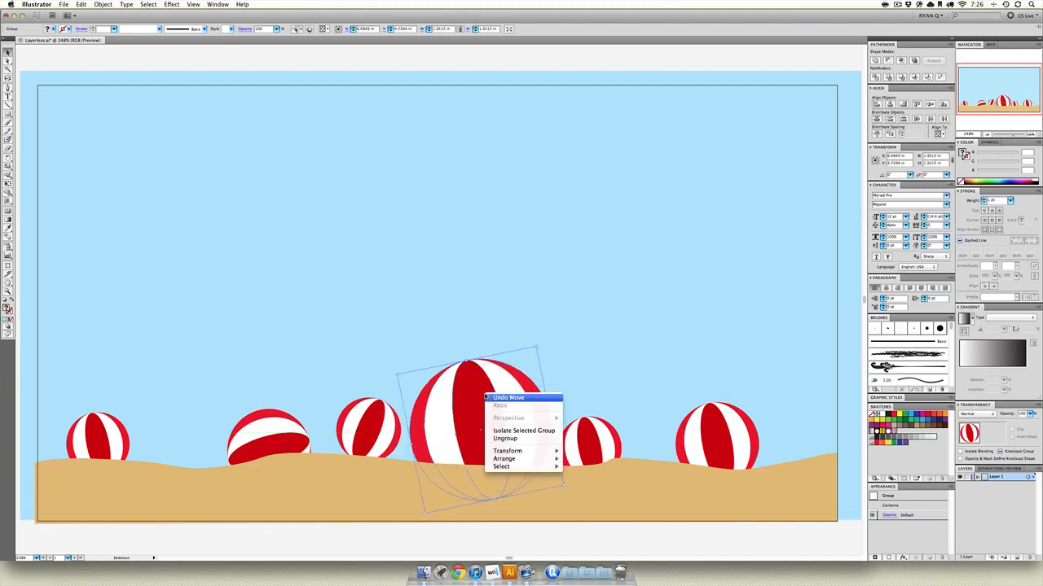
mouse_move(511, 459)
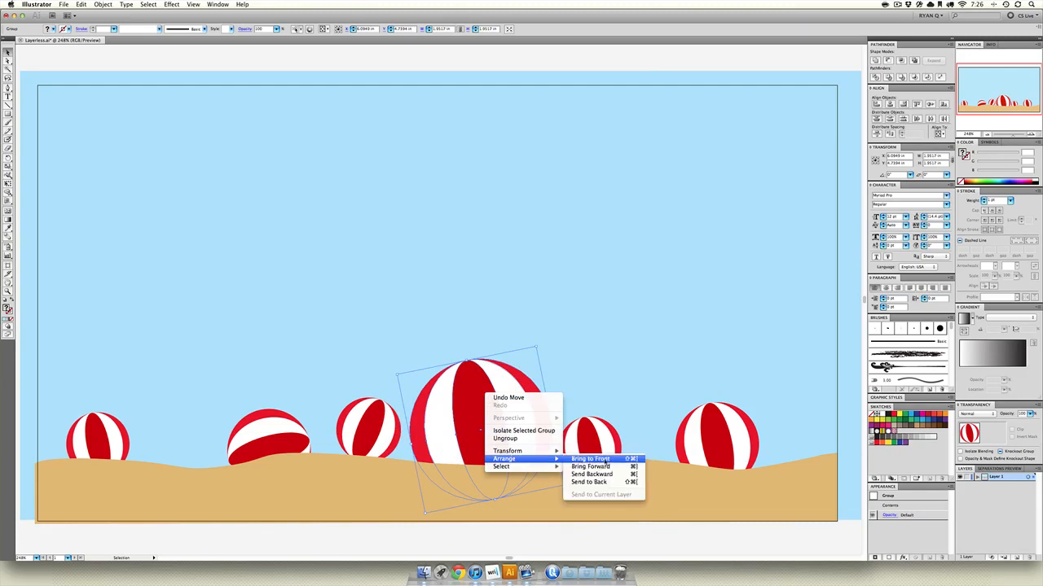
click(609, 459)
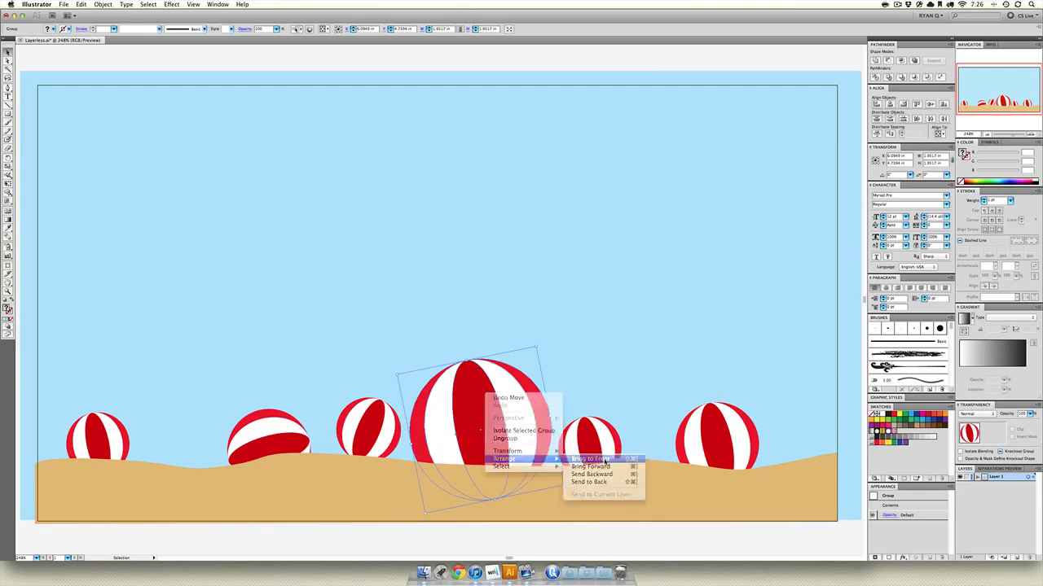
click(397, 541)
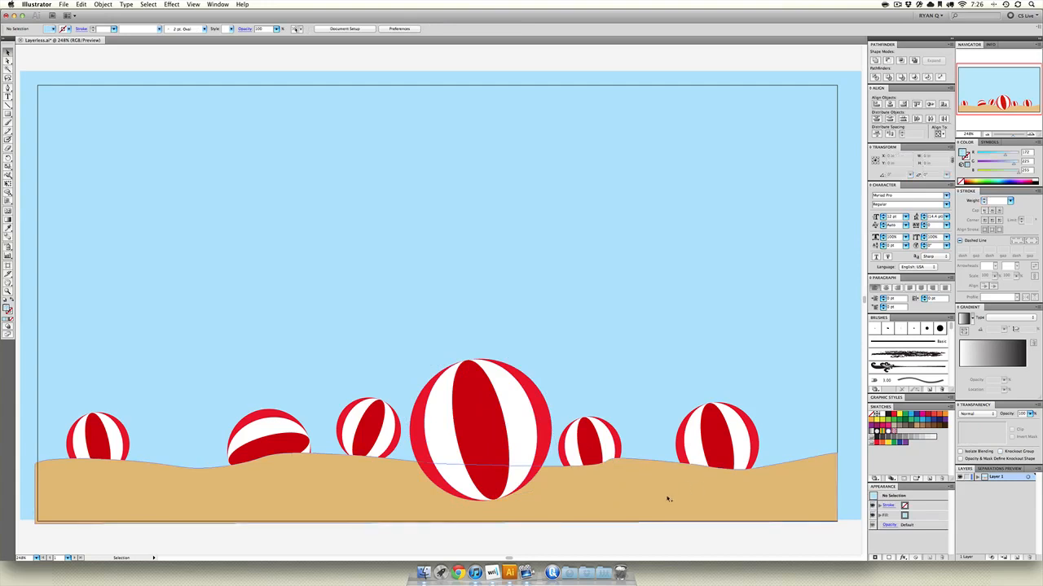
Step: Rotate the rightmost beach ball clockwise in place so its dark stripe leans to the right
drag(697, 484, 784, 429)
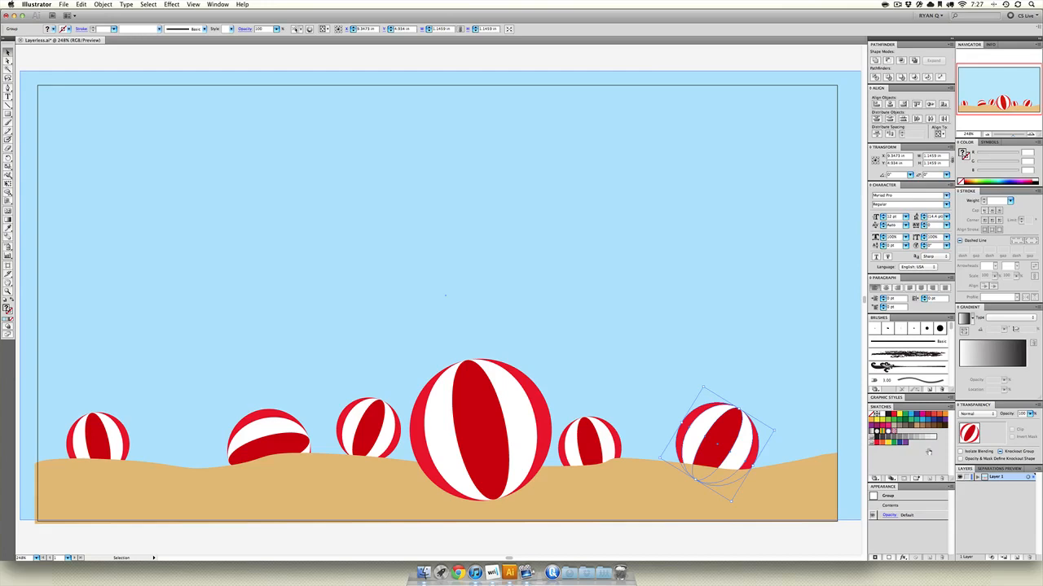
Step: Float the Layers panel over the sky, enlarge it, and expand Layer 1 to list its contents
drag(966, 473, 443, 153)
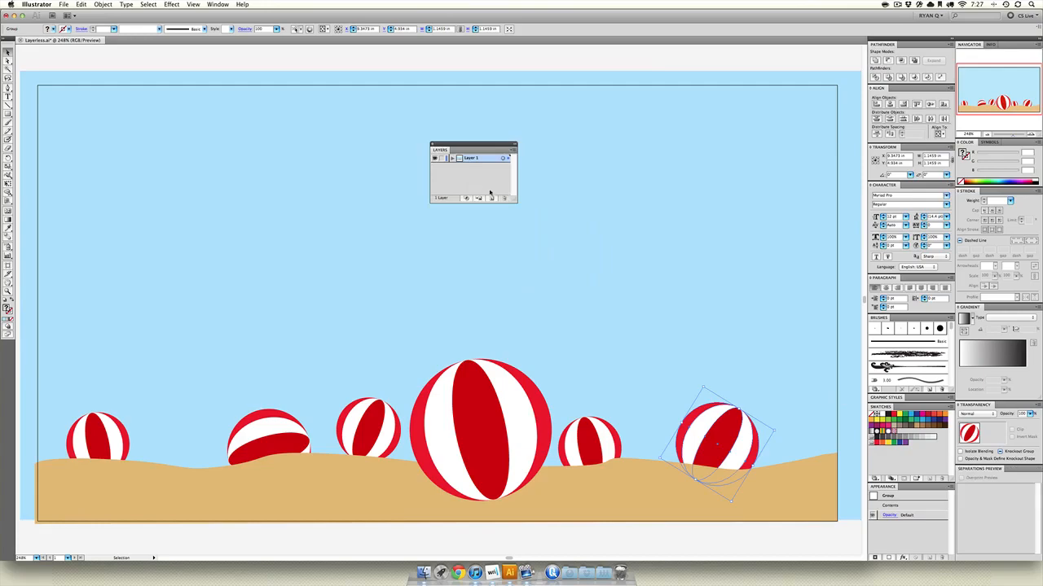
drag(514, 198, 596, 320)
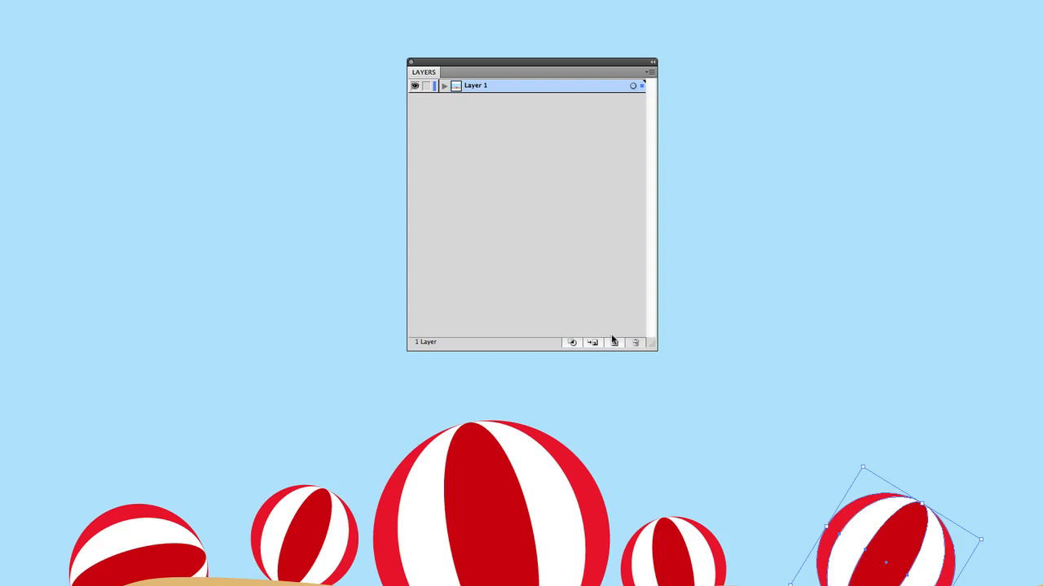
click(444, 87)
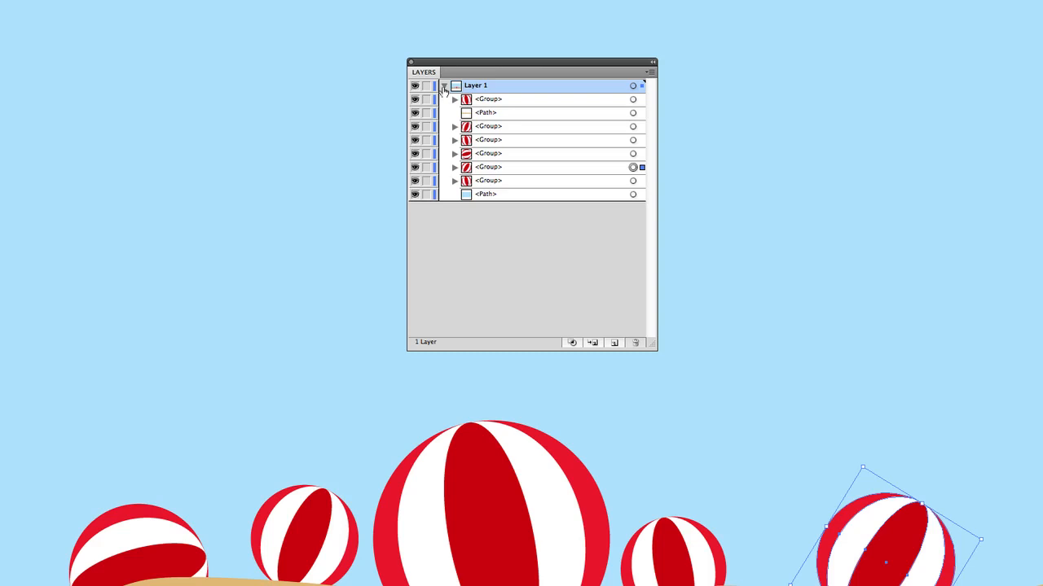
Step: Identify the objects in Layer 1 by hiding and reshowing the sand path and the topmost ball group
click(494, 195)
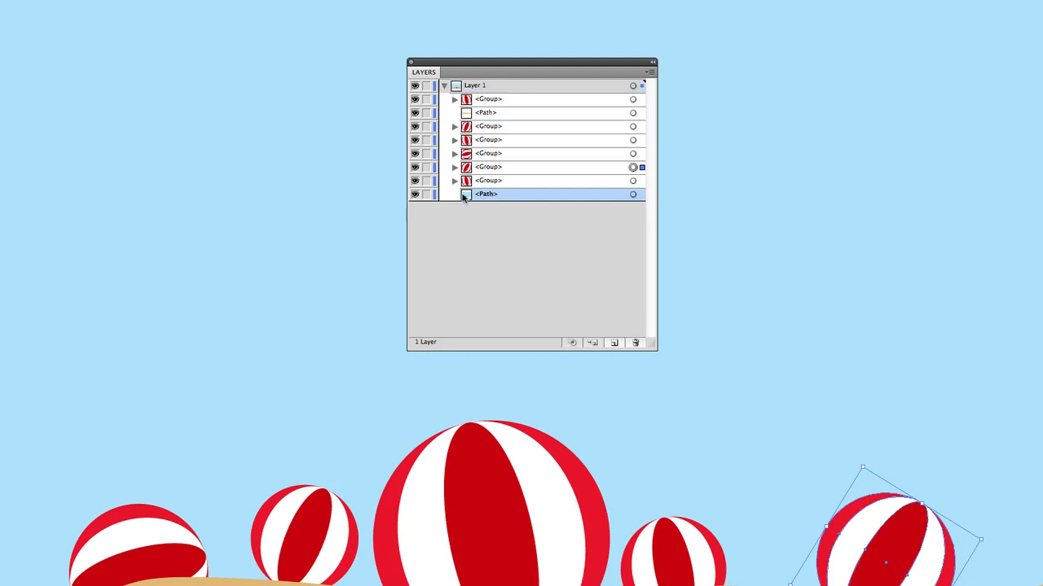
click(487, 115)
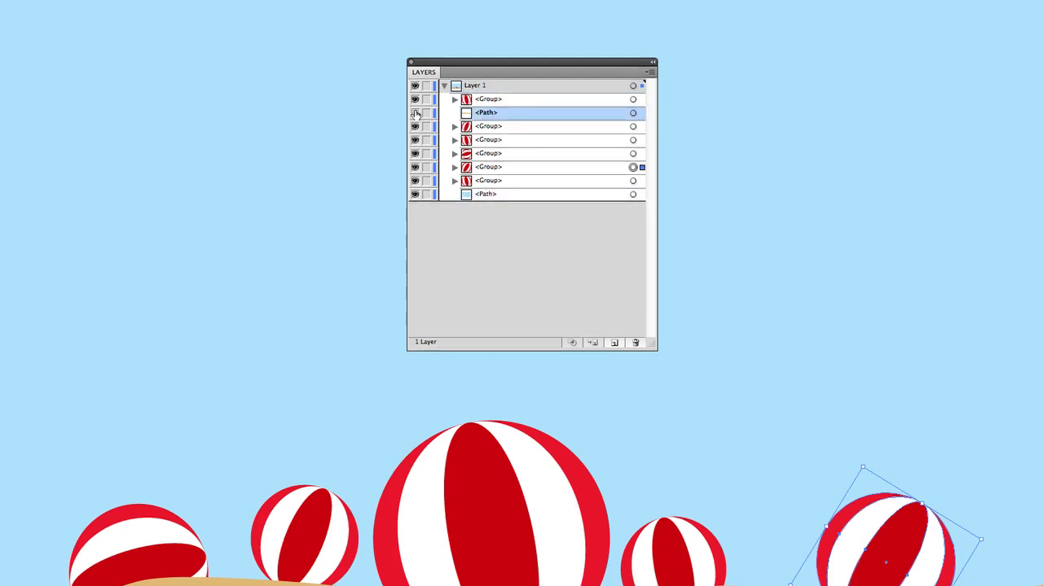
click(415, 113)
click(415, 113)
click(494, 101)
click(414, 102)
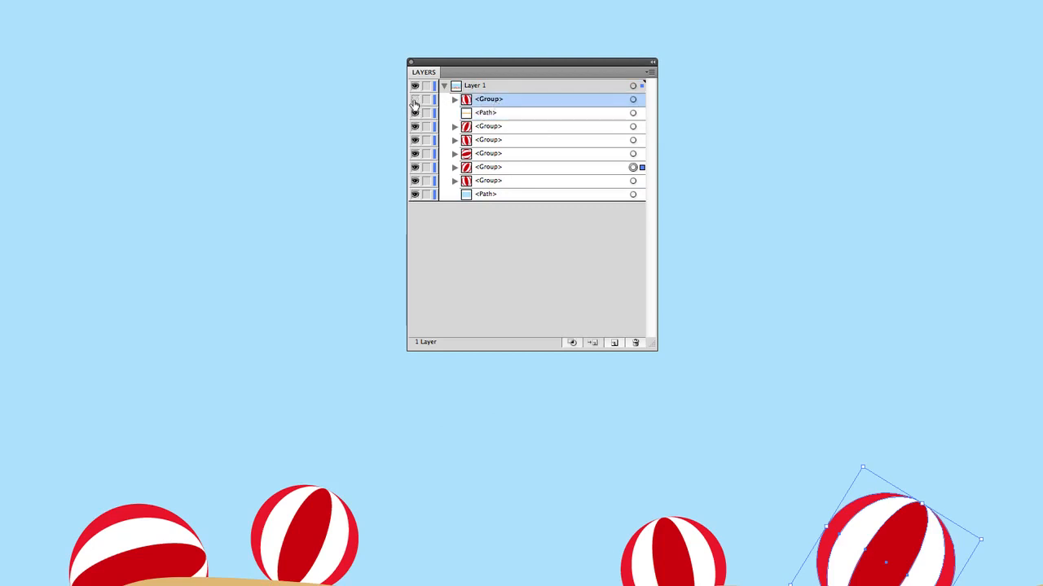
click(414, 101)
click(415, 101)
click(415, 102)
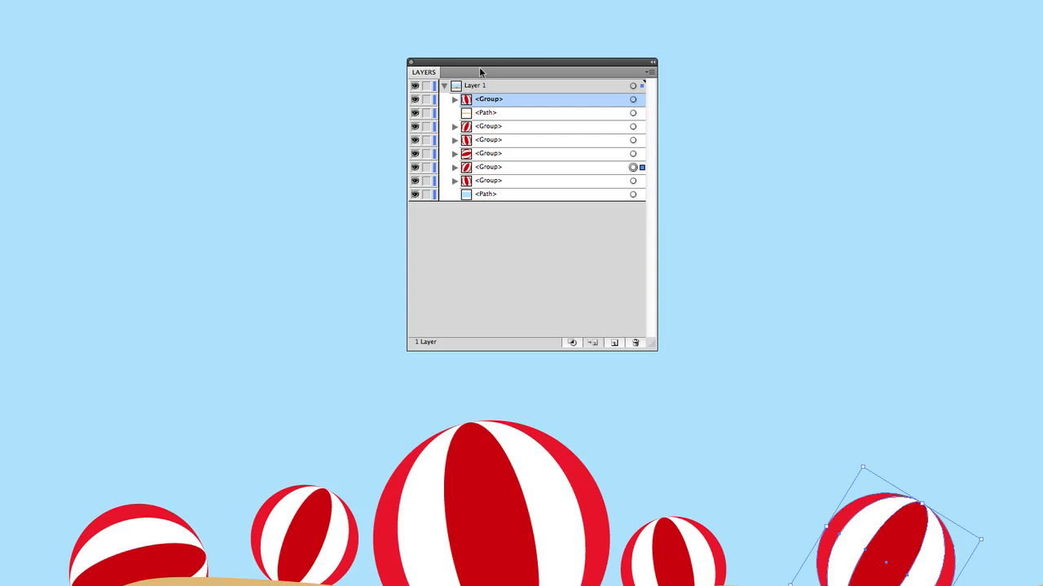
Step: Rename the topmost group in Layer 1 as Big Beachball, moving the floating layer list up beforehand
drag(479, 70, 486, 18)
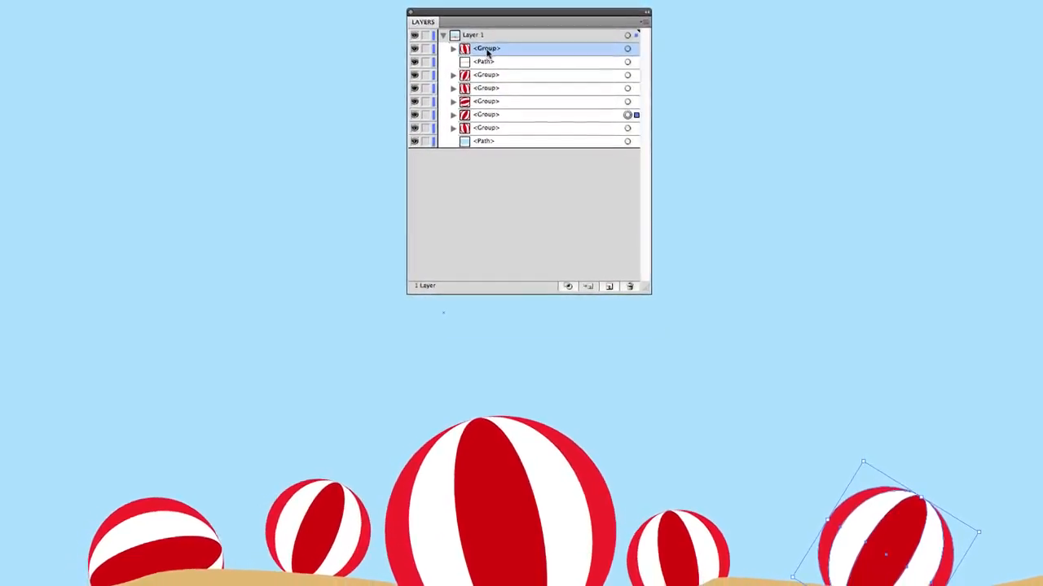
double_click(486, 51)
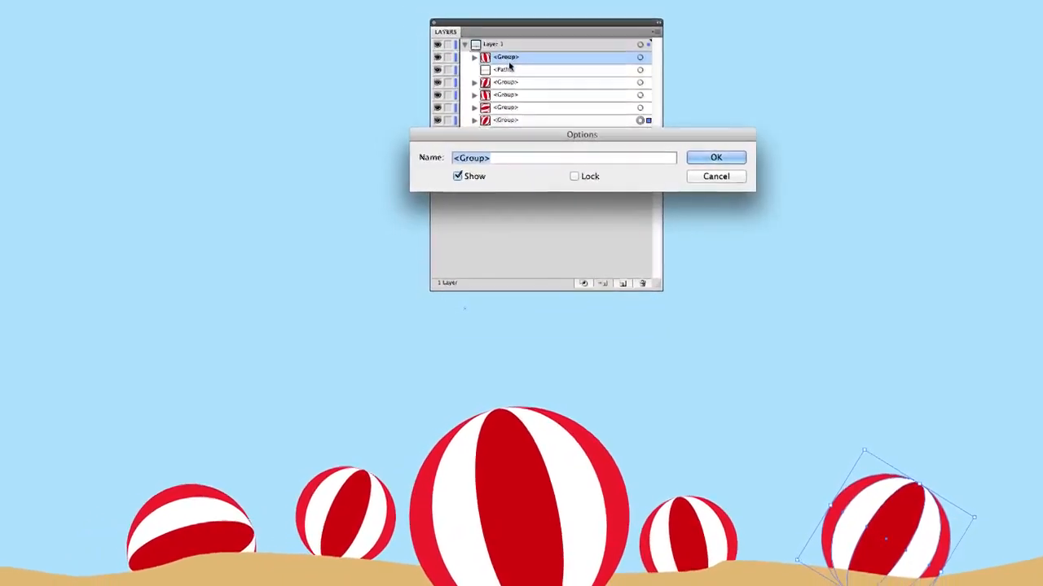
text(Big)
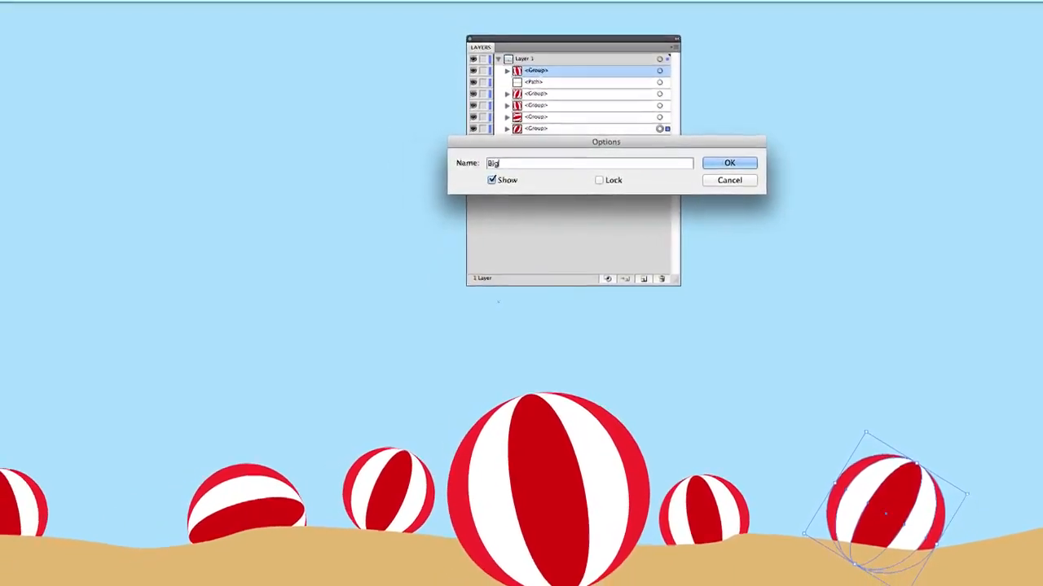
text( Beac)
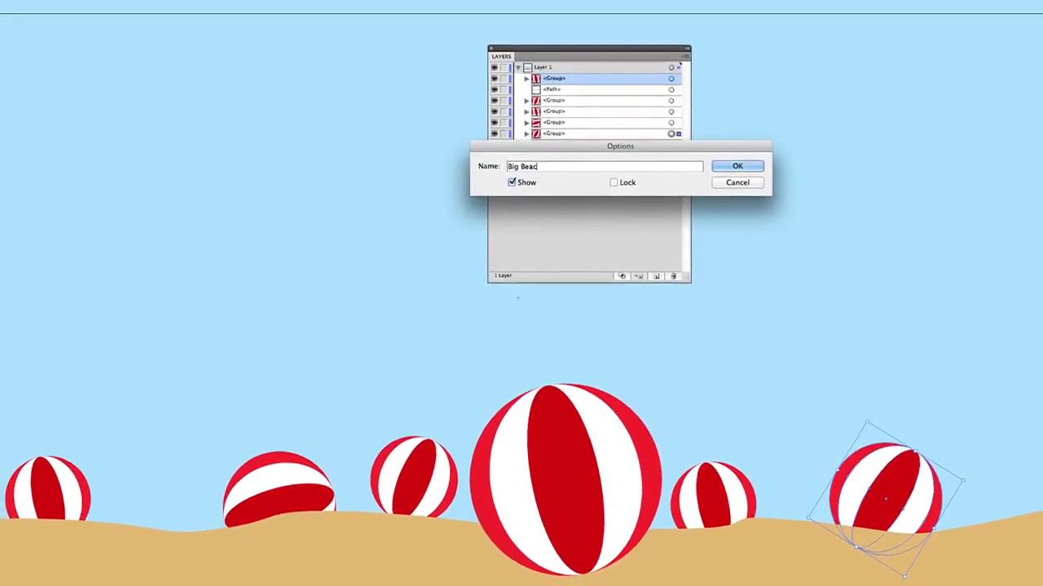
text(hball)
key(Return)
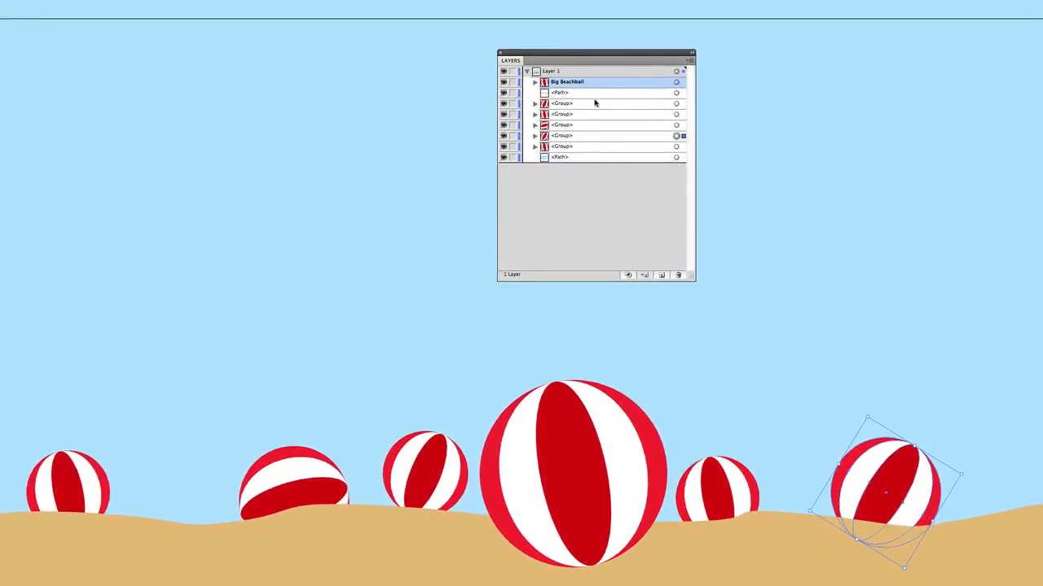
Step: Rename the path directly below Big Beachball as Sand
click(563, 94)
double_click(562, 94)
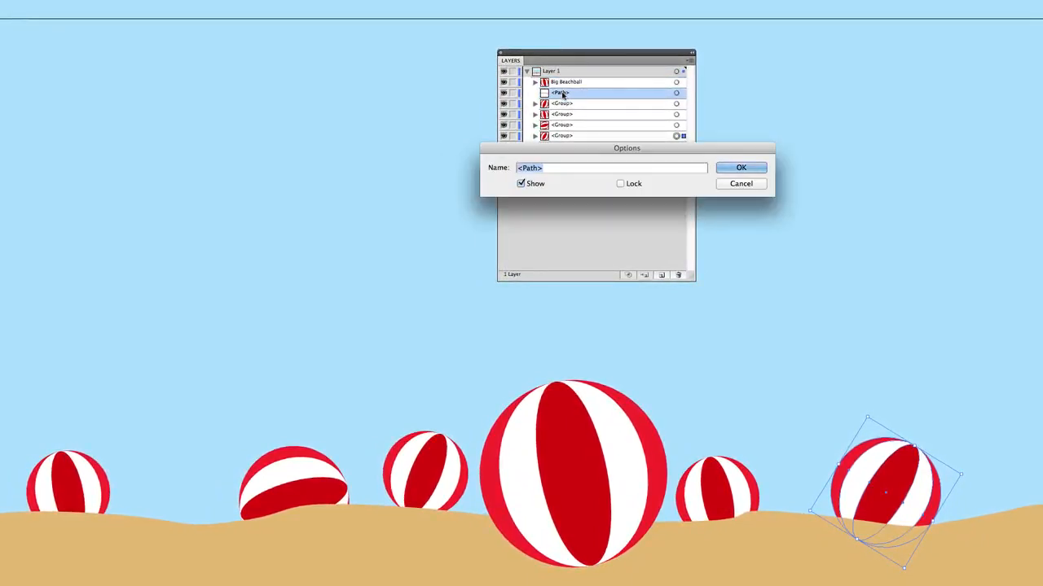
text(Sand)
key(Return)
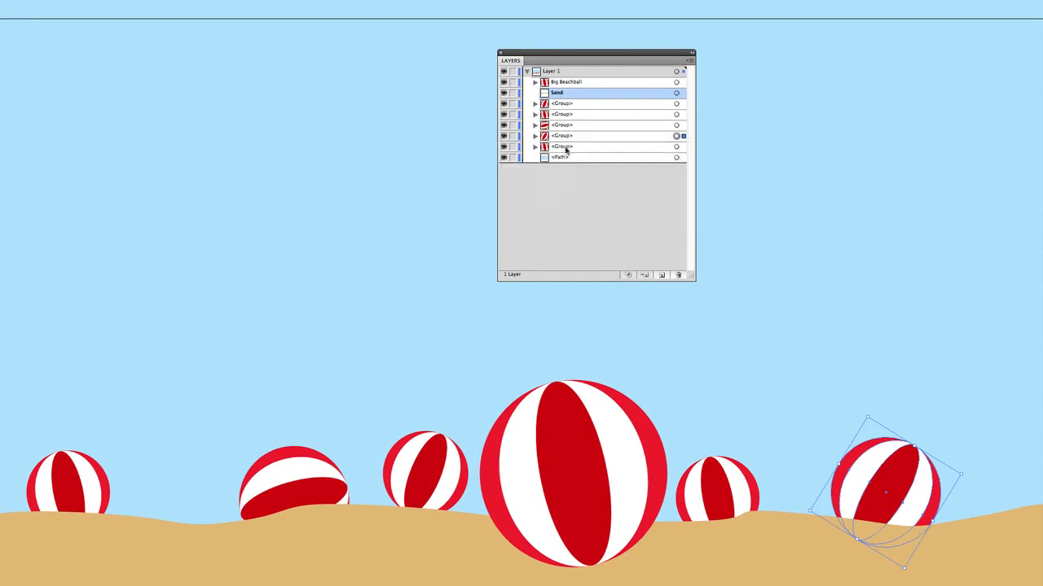
Step: Rename the path at the bottom of Layer 1 as Sky
click(562, 158)
double_click(562, 157)
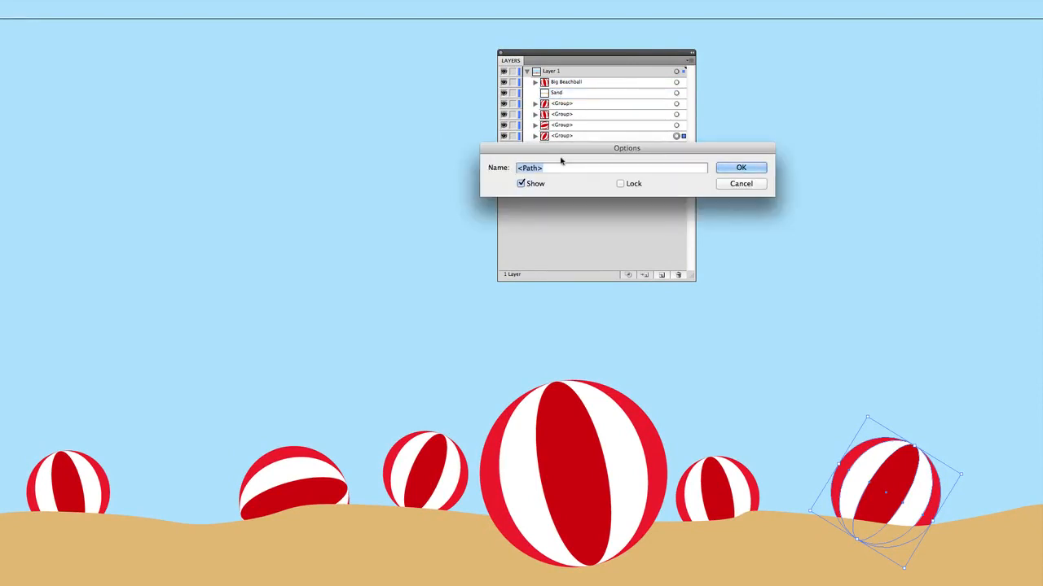
text(Sky)
key(Return)
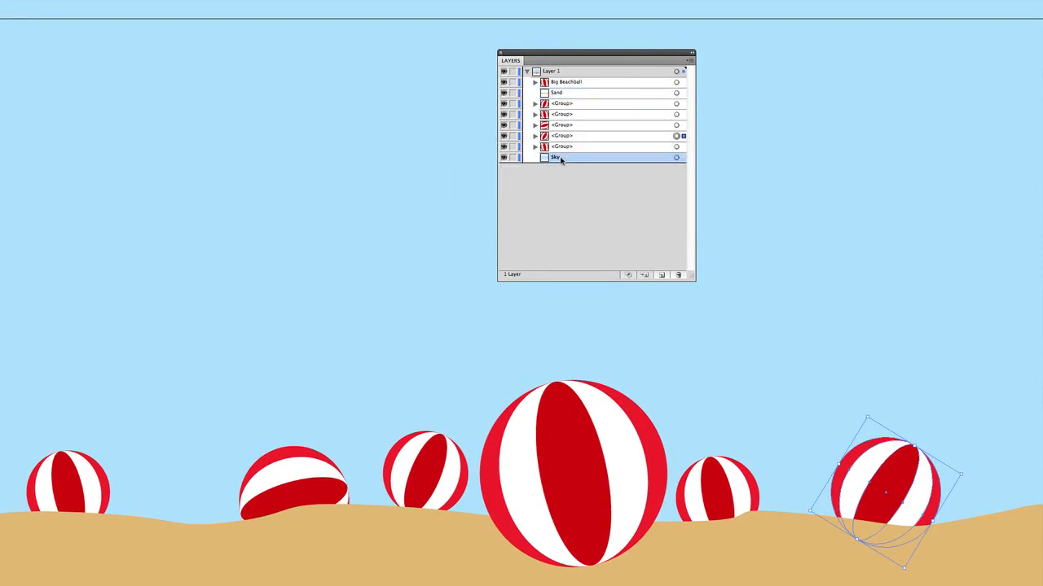
Step: Duplicate the big beach ball and place the copy in the sky, up and to the left of the original
click(562, 402)
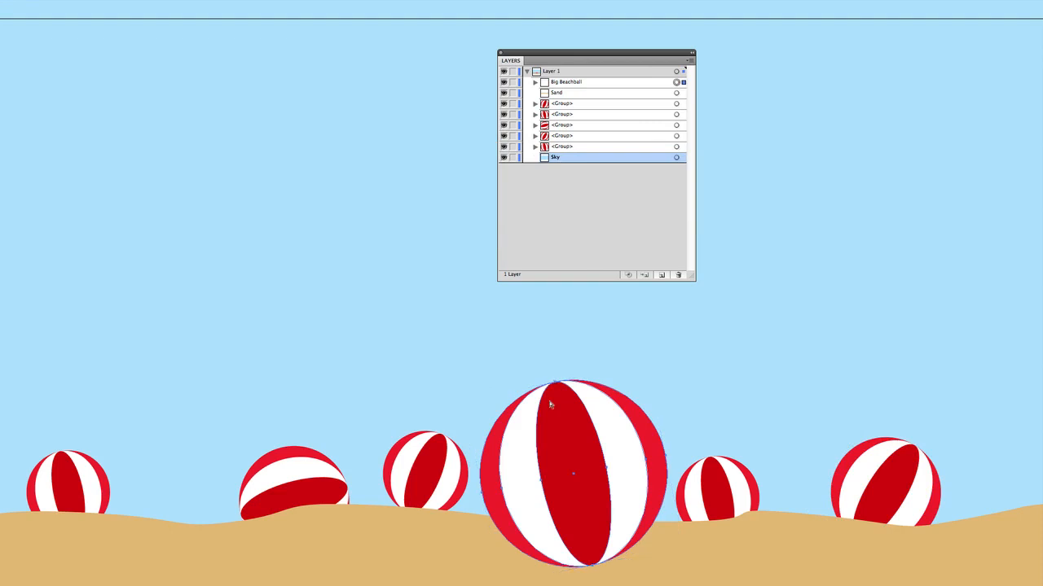
key(super+v)
drag(463, 279, 317, 236)
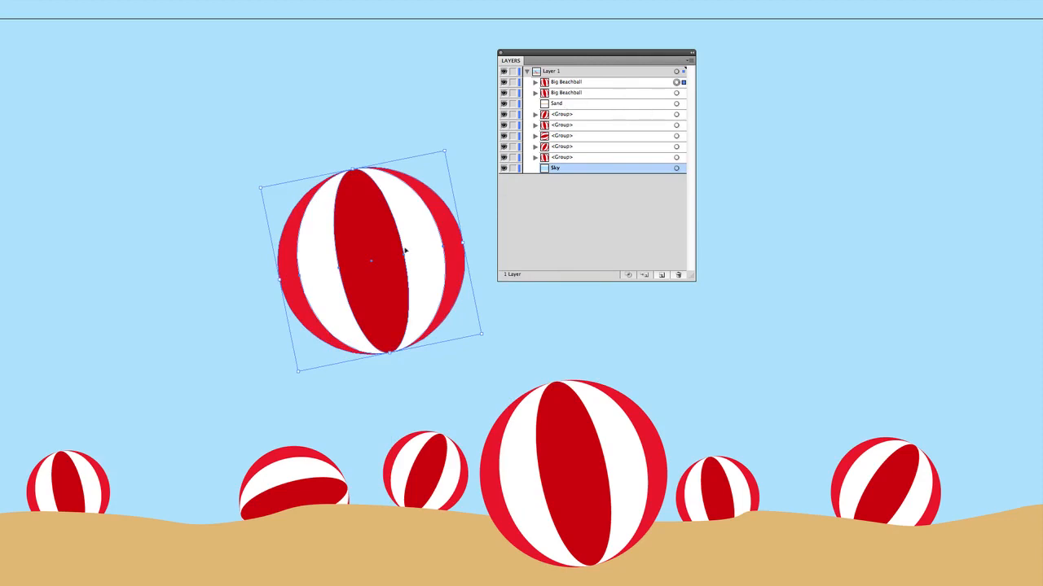
Step: Delete the big beach ball copy floating in the sky
key(Delete)
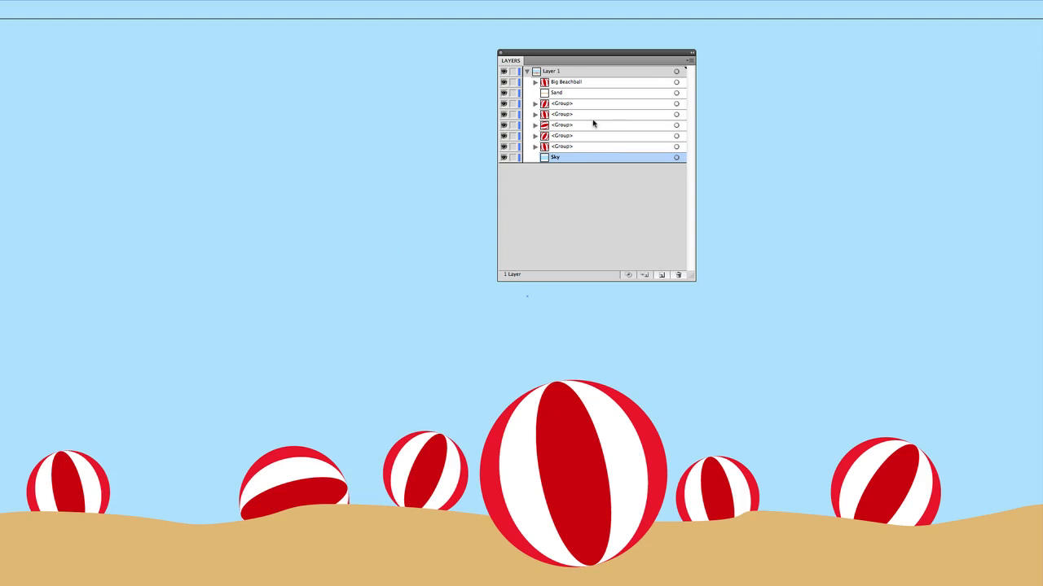
Step: Examine the component paths inside the small beach ball groups and the Big Beachball group of Layer 1
click(534, 136)
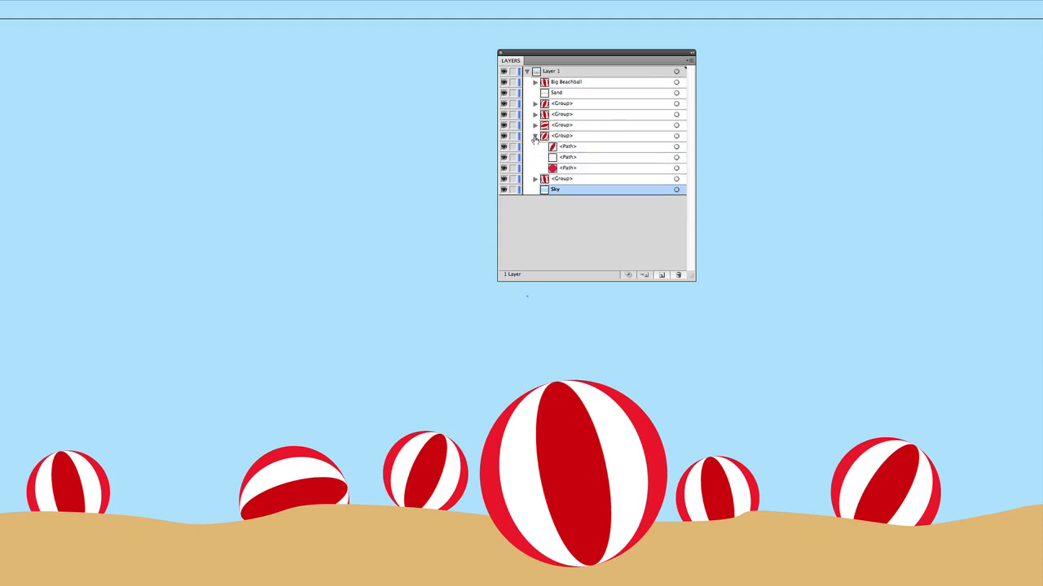
click(535, 136)
click(534, 136)
click(534, 136)
click(534, 125)
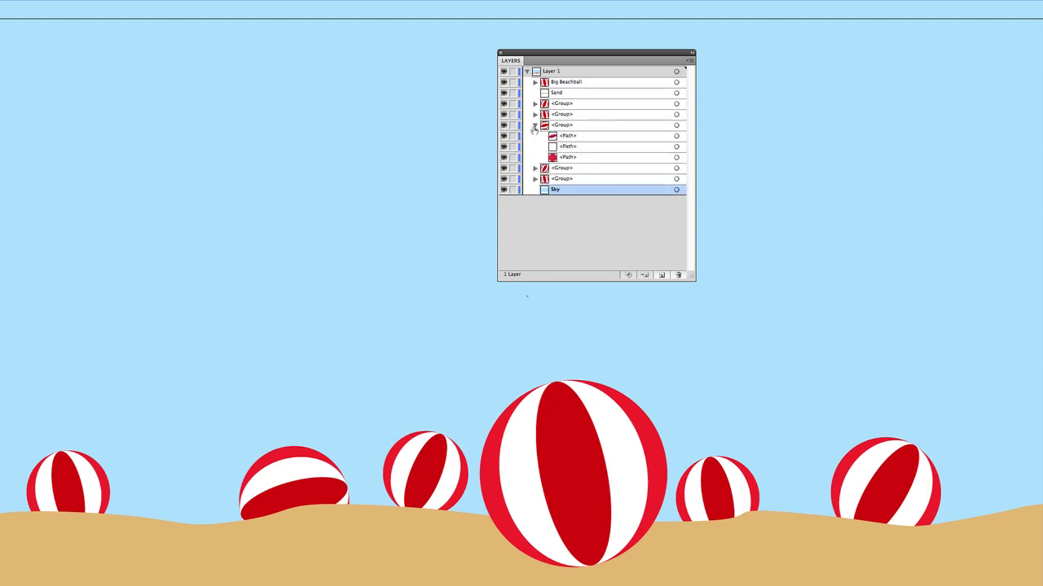
click(535, 83)
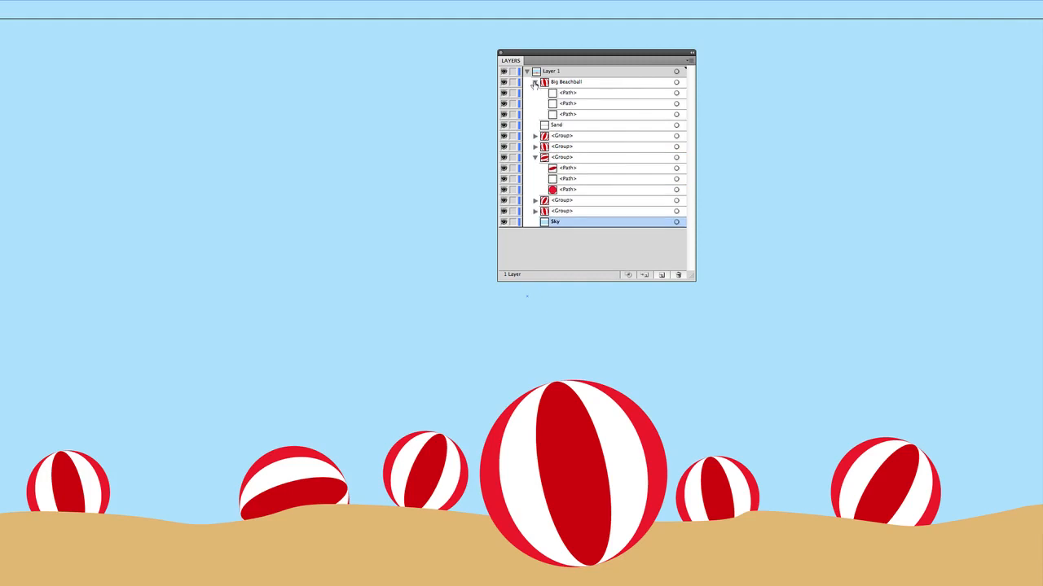
click(571, 106)
drag(571, 112, 573, 88)
click(534, 82)
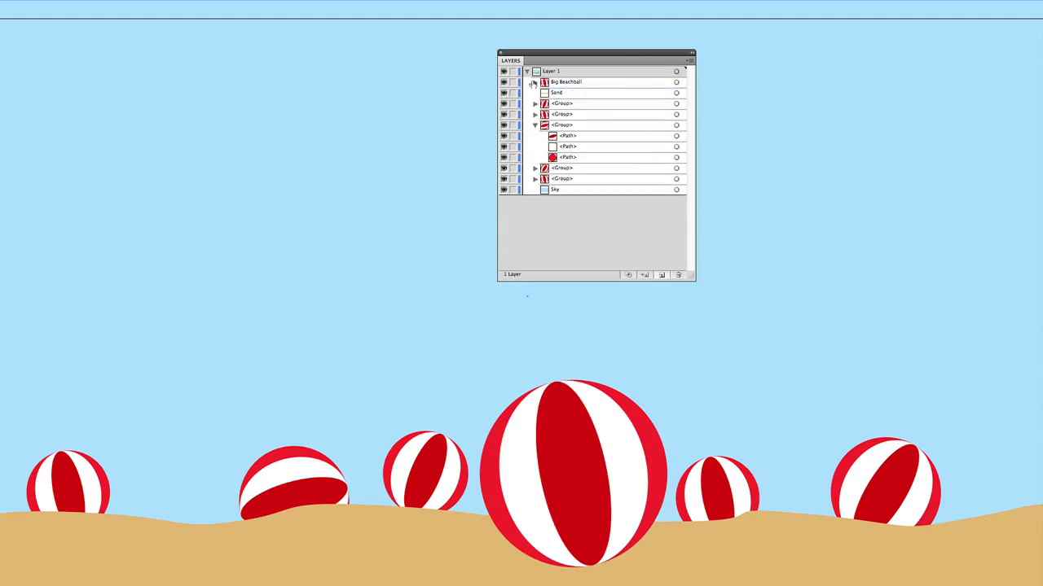
click(535, 126)
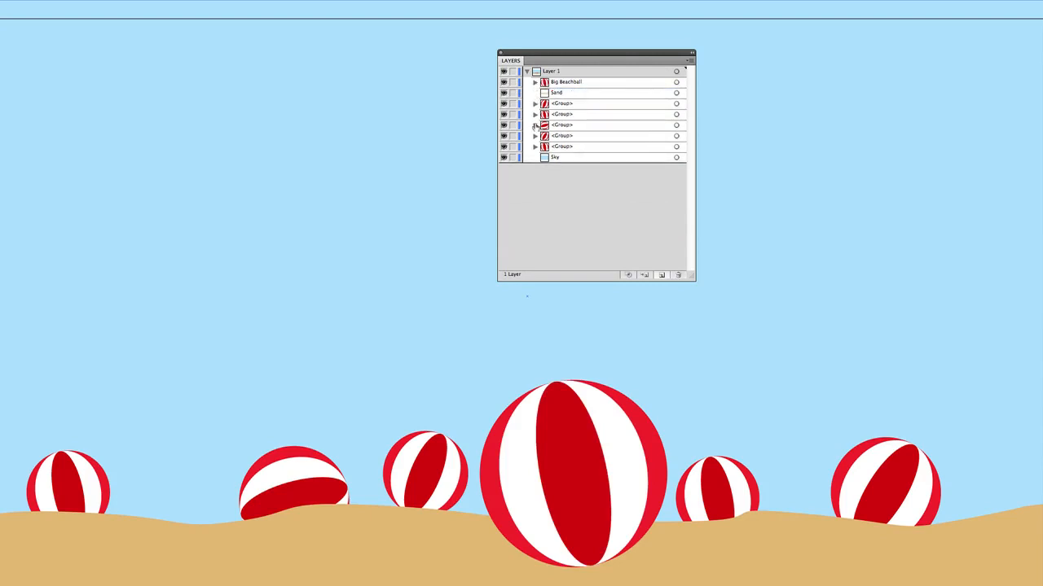
Step: Move Big Beachball to just above Sky in Layer 1's stacking order, and put Sand between those two objects
click(606, 83)
drag(607, 84, 595, 155)
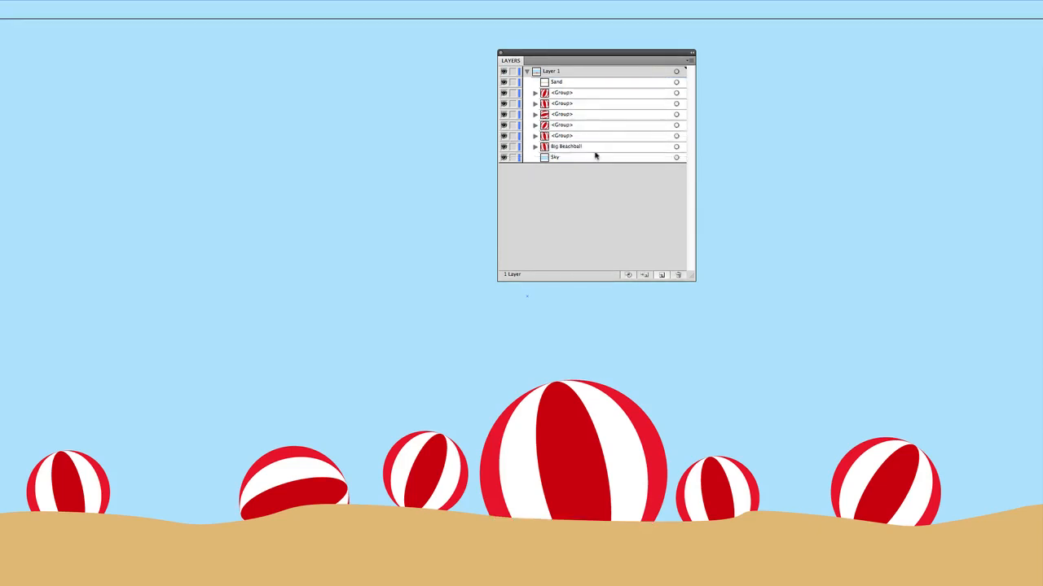
drag(581, 82, 578, 153)
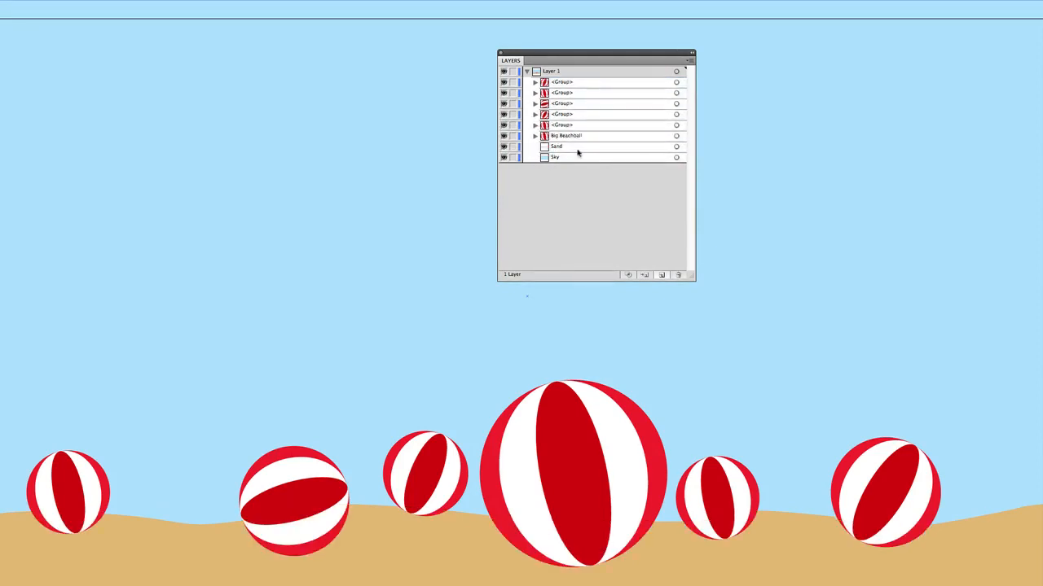
click(527, 71)
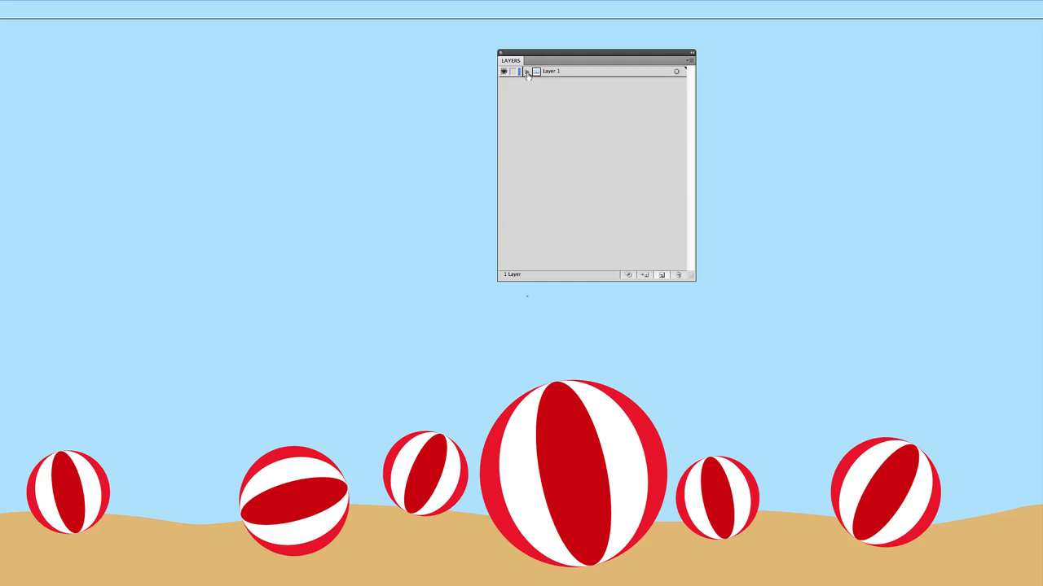
click(526, 72)
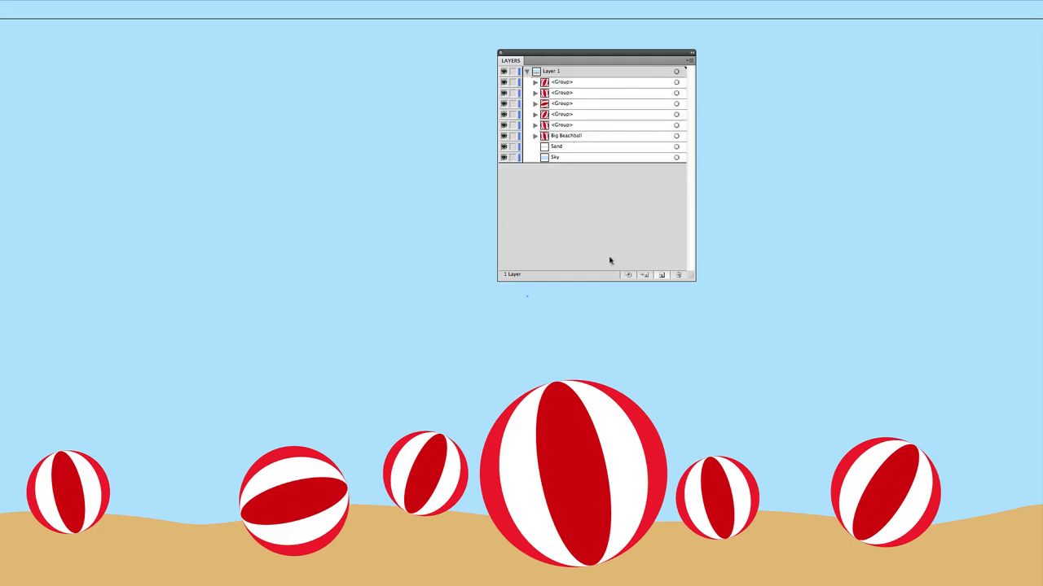
Step: Bring the sand shape forward one level so it sits directly in front of the big beach ball
click(681, 541)
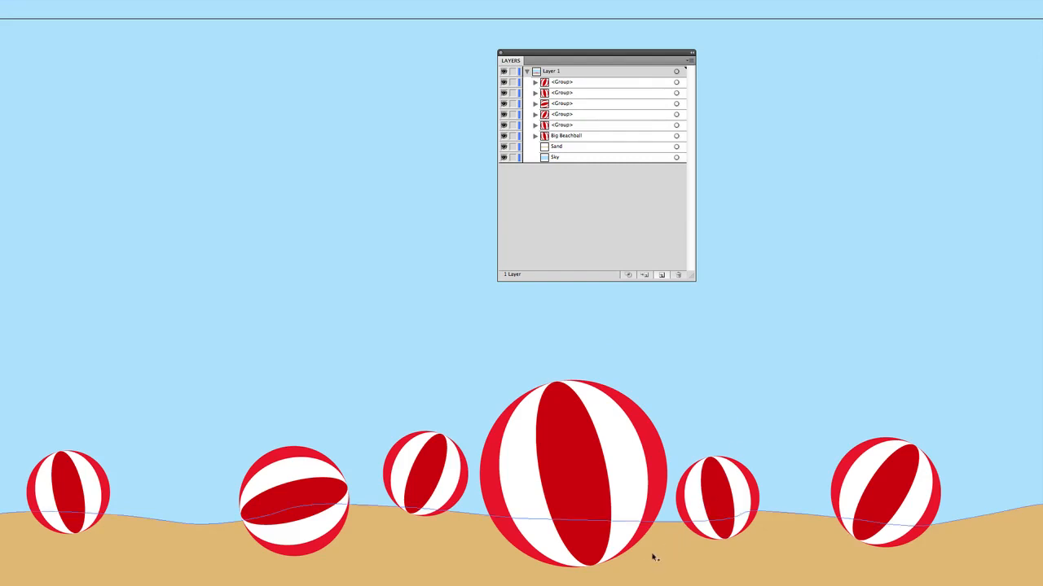
click(644, 564)
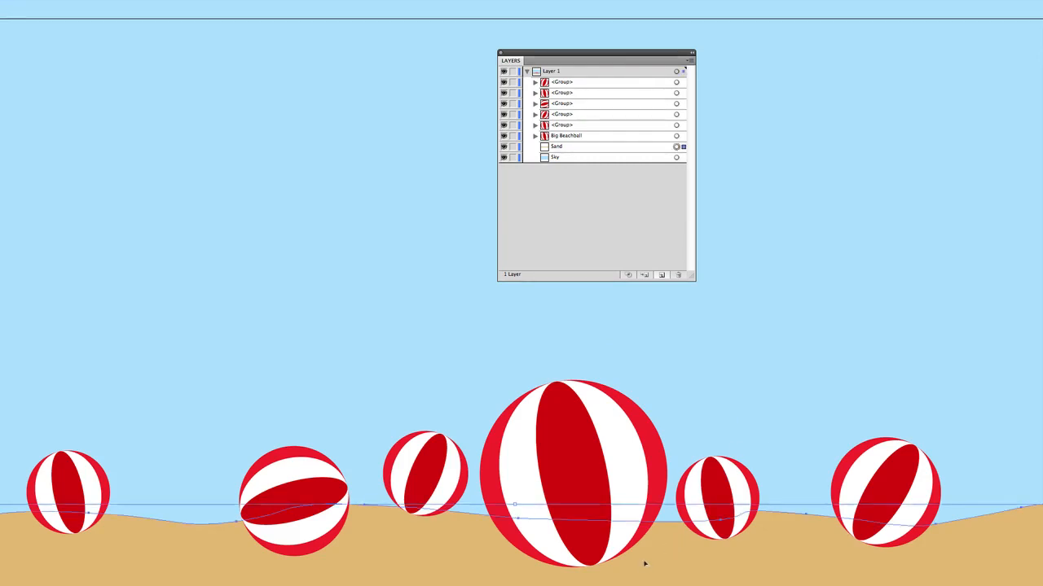
right_click(645, 564)
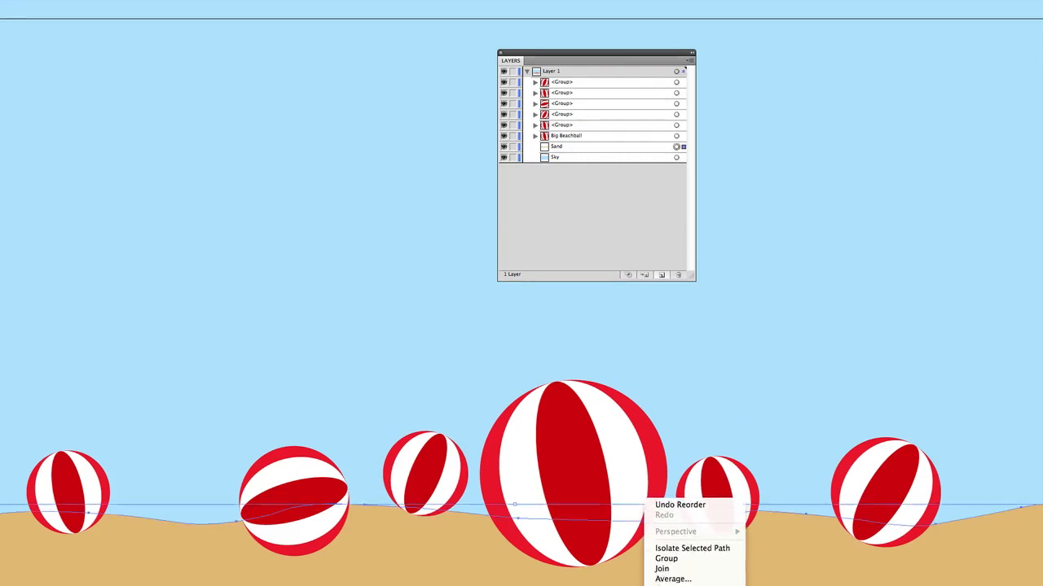
mouse_move(673, 585)
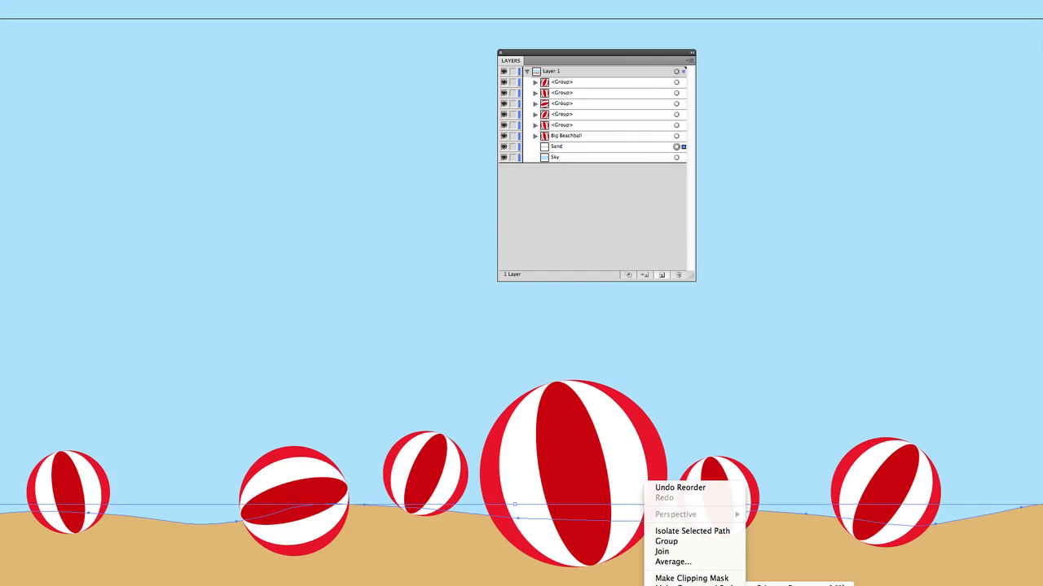
click(780, 585)
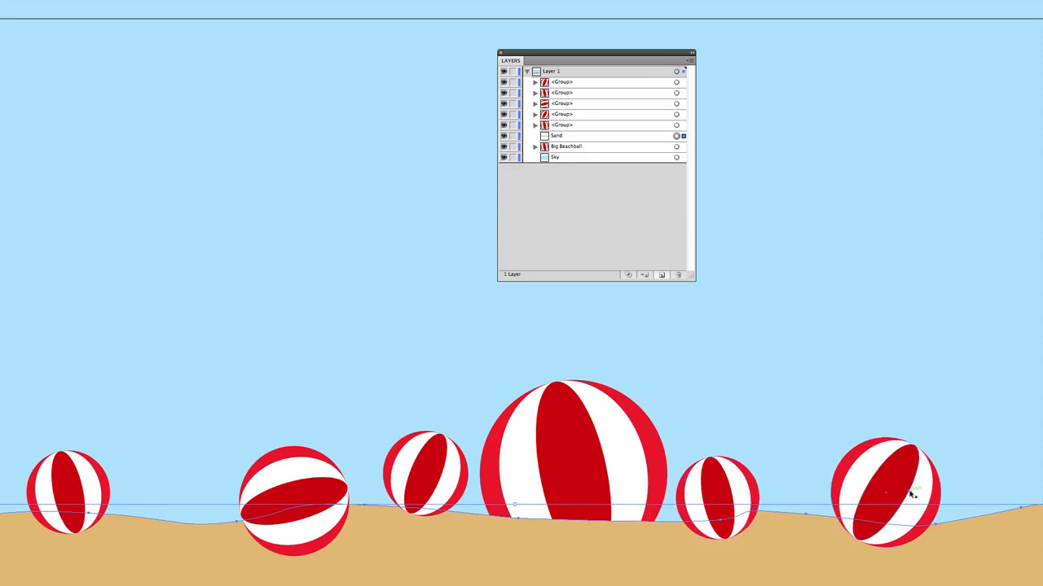
Step: Bring the sand forward one level at a time to the top of Layer 1
scroll(911, 494, down, 5)
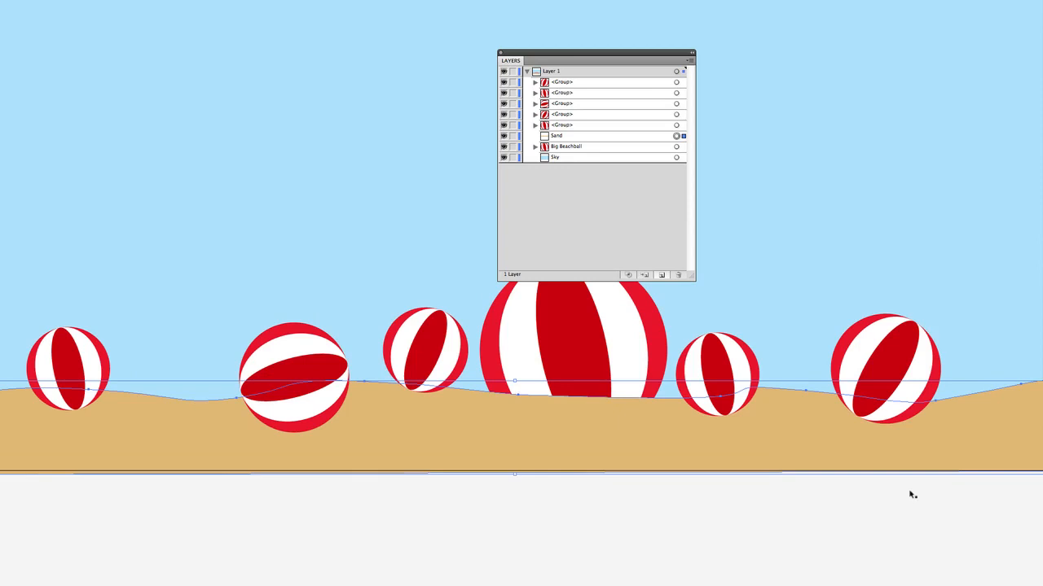
key(super+bracketright)
key(super+bracketright)
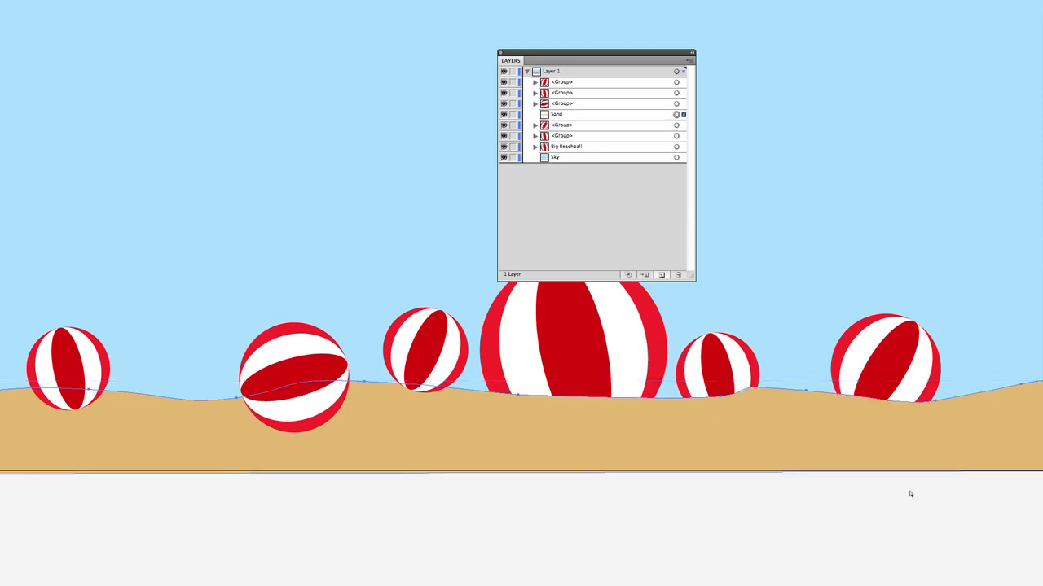
key(super+bracketright)
key(super+bracketright)
key(super+bracketright)
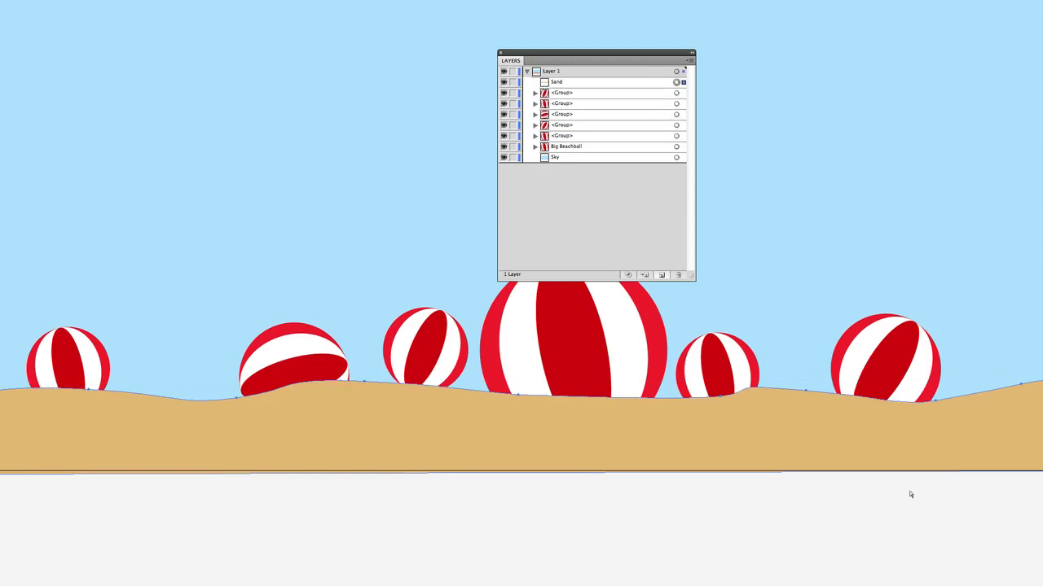
Step: Step the sand backward and forward through the beach balls, ending behind the big beach ball and just above Sky
key(super+bracketleft)
key(super+bracketleft)
key(super+bracketleft)
key(super+bracketleft)
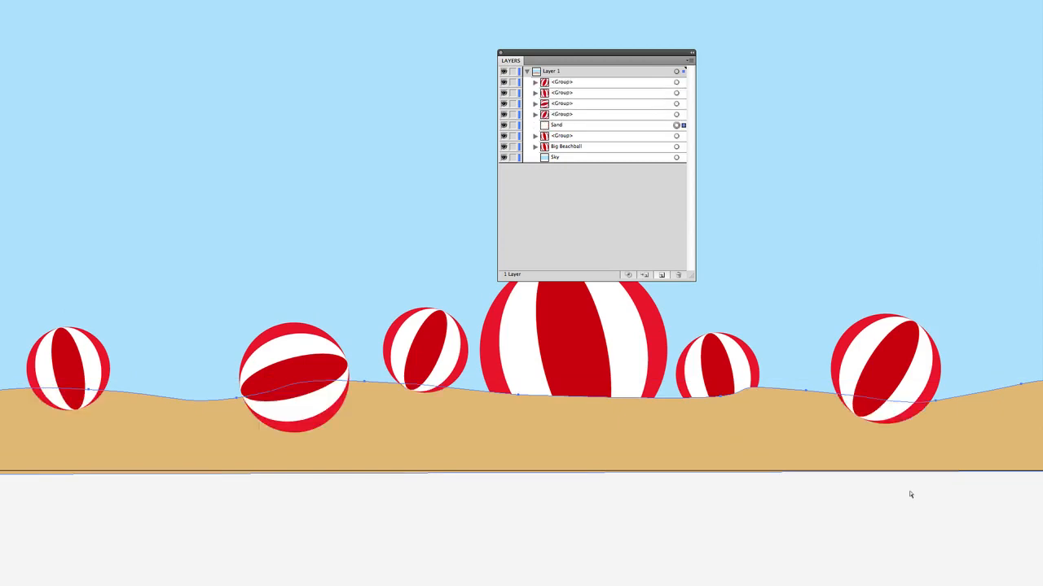
key(super+bracketright)
key(super+bracketright)
key(super+bracketleft)
key(super+bracketleft)
key(super+bracketleft)
key(super+bracketleft)
key(super+bracketleft)
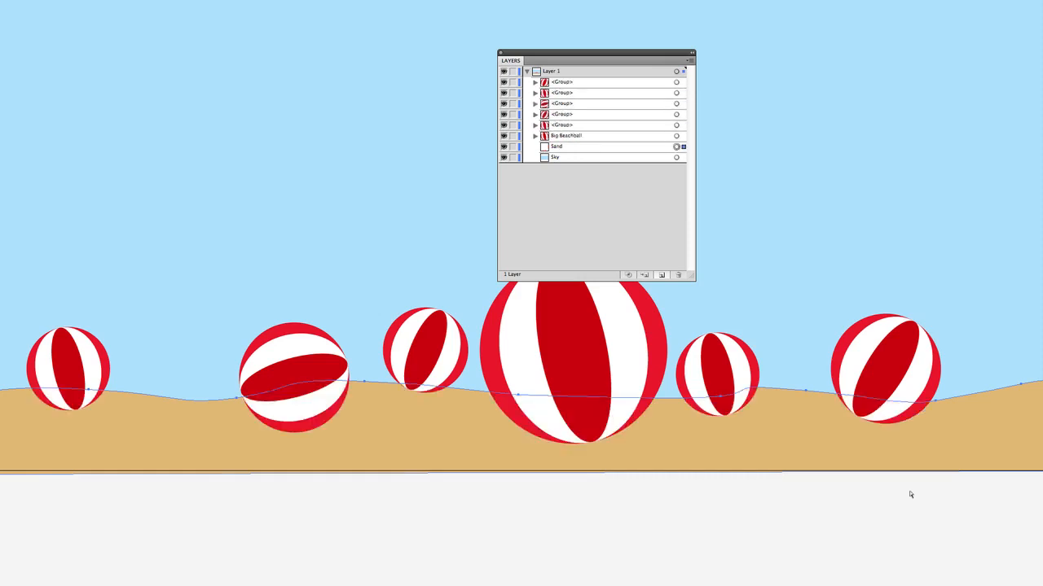
Step: Raise the sand level by level from behind the big beach ball to in front of every beach ball
key(super+bracketright)
key(super+bracketright)
key(super+bracketright)
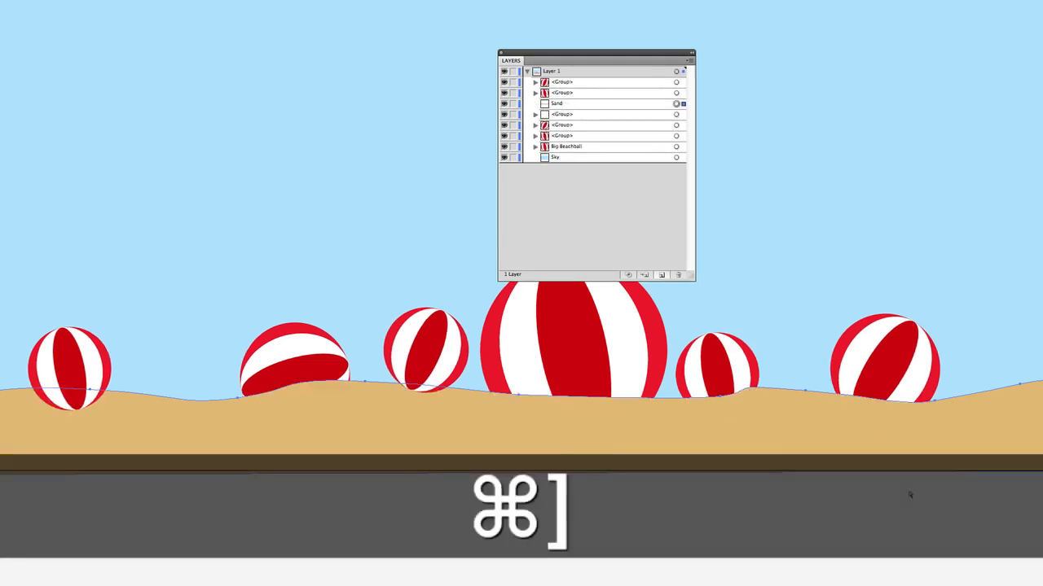
key(super+bracketright)
key(super+bracketright)
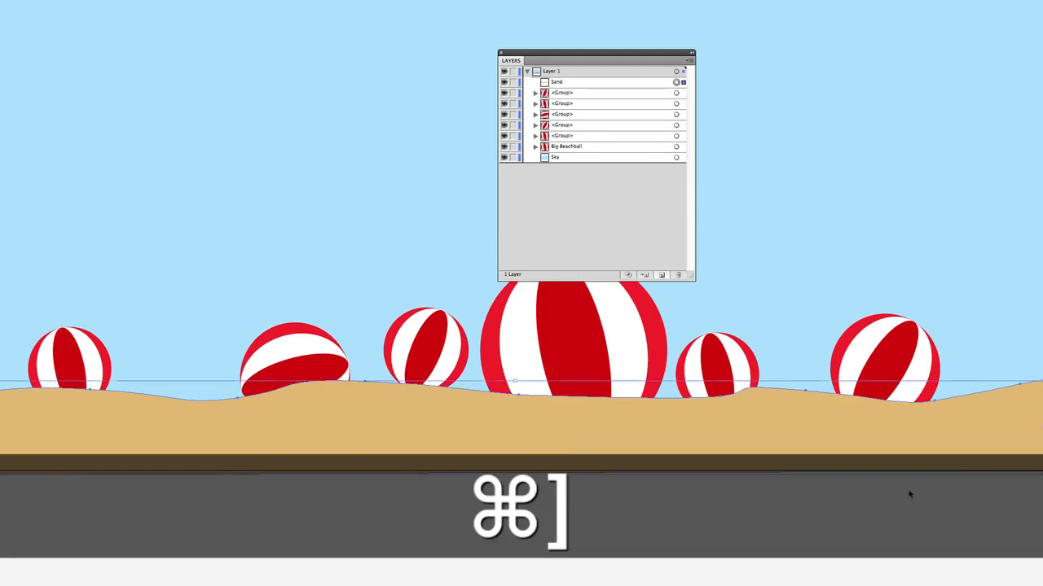
Step: Send the sand backward level by level until it lies behind all the beach balls
key(super+bracketleft)
key(super+bracketleft)
key(super+bracketleft)
key(super+bracketleft)
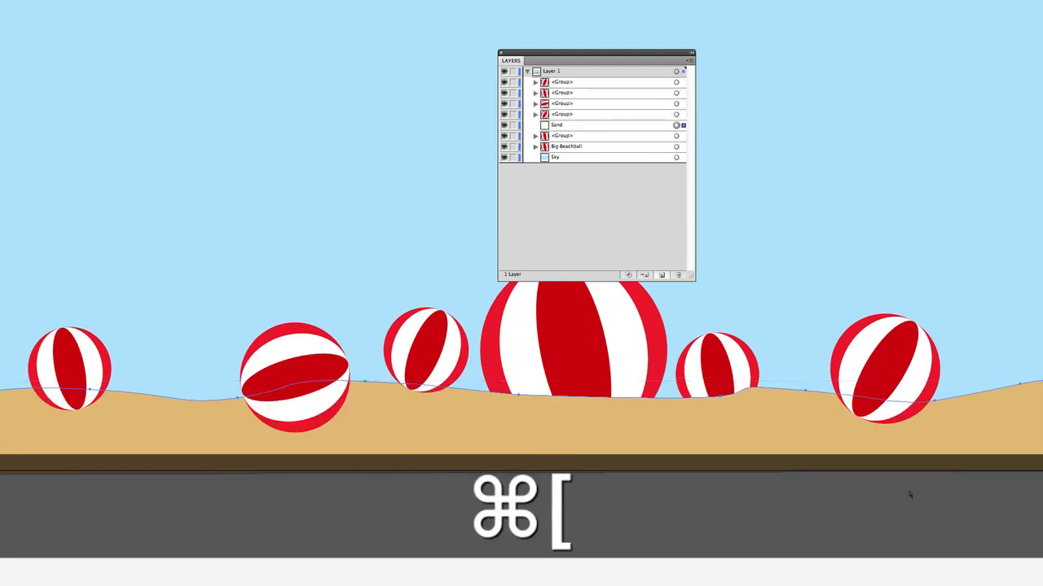
key(super+bracketleft)
key(super+bracketleft)
Step: Bring the sand forward past each beach ball again, up to the front of the stack
key(super+bracketright)
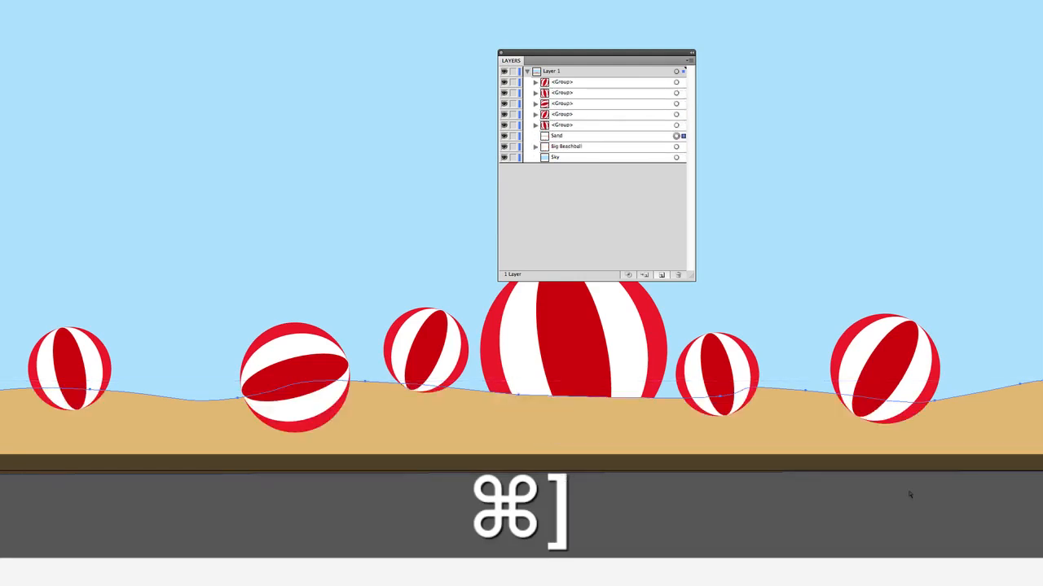
key(super+bracketright)
key(super+bracketright)
key(super+bracketright)
key(super+bracketright)
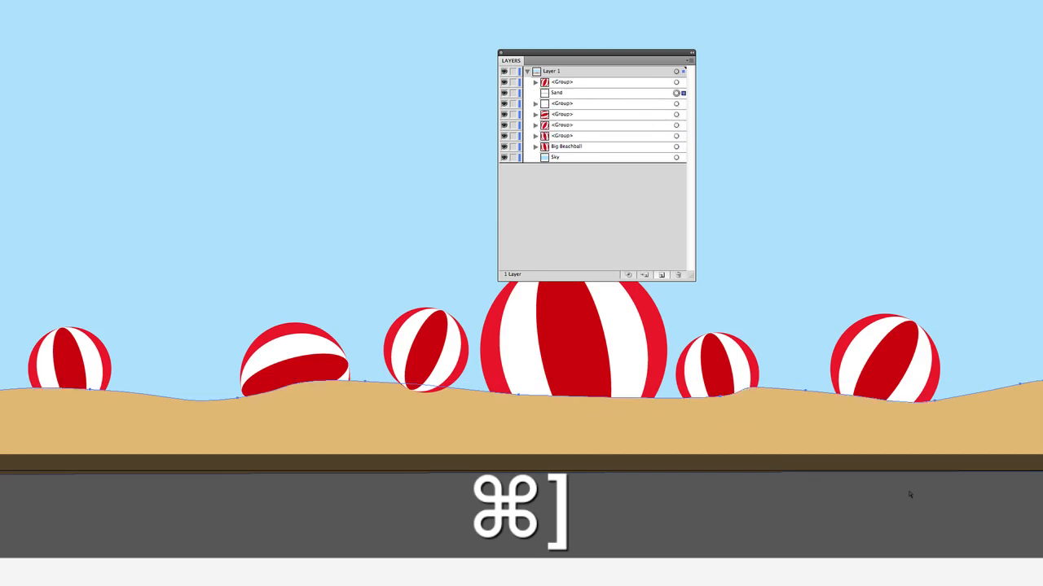
key(super+bracketright)
Step: Send the sand backward through the small beach balls and leave it directly above Big Beachball in the stack
key(super+bracketleft)
key(super+bracketleft)
key(super+bracketleft)
key(super+bracketleft)
key(super+bracketleft)
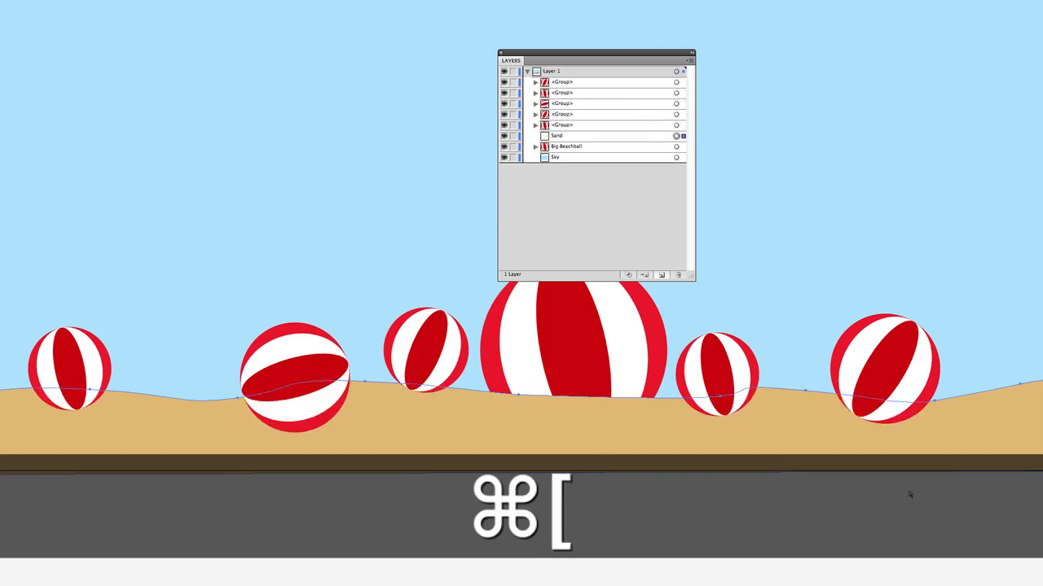
key(super+bracketleft)
key(super+bracketright)
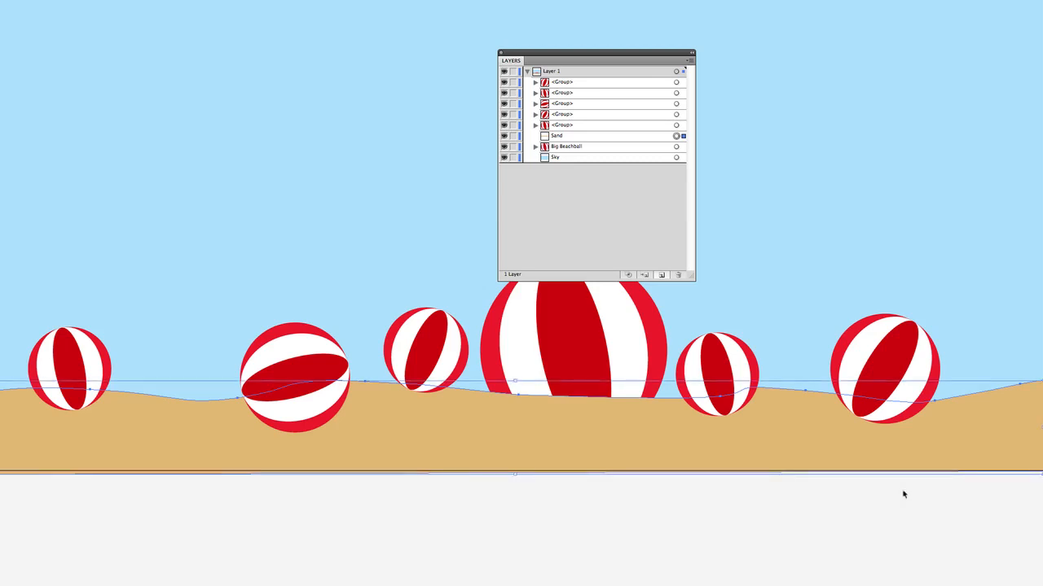
Step: Deselect the sand, draw a sand-coloured rectangle in the upper-left part of the sky, and delete it
click(438, 502)
scroll(443, 504, up, 3)
scroll(443, 504, up, 3)
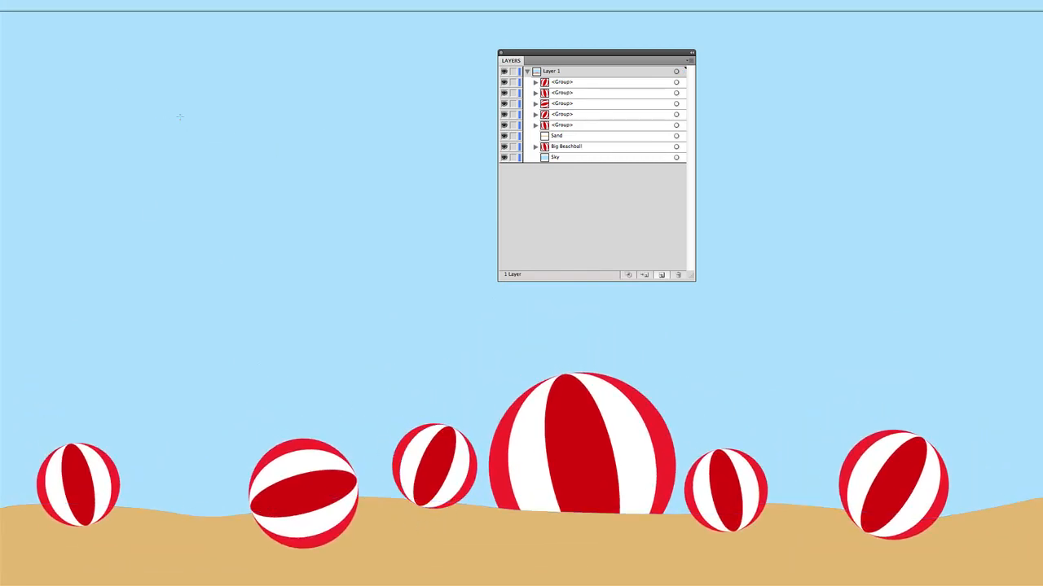
drag(162, 119, 303, 280)
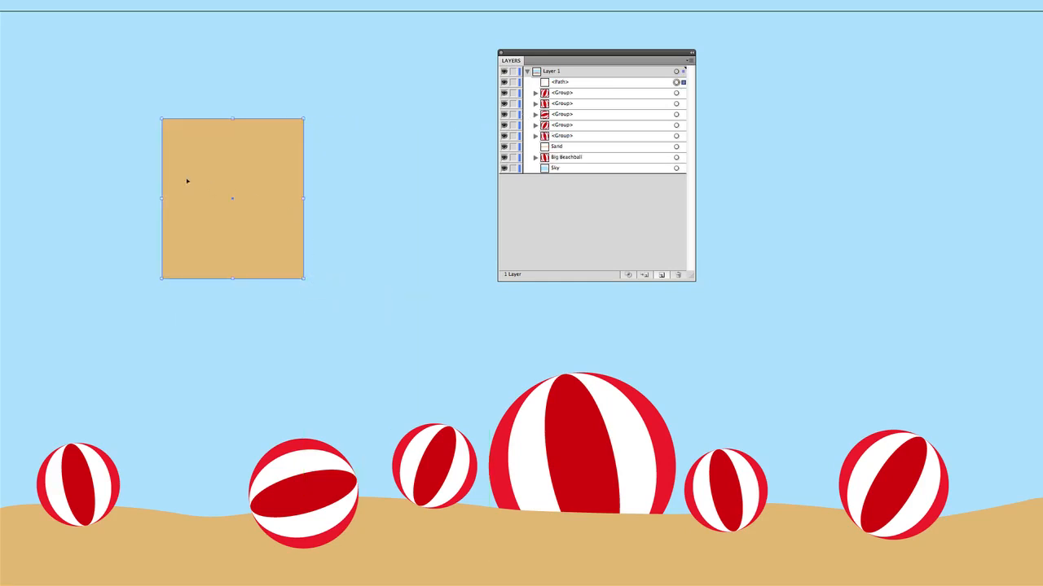
key(Delete)
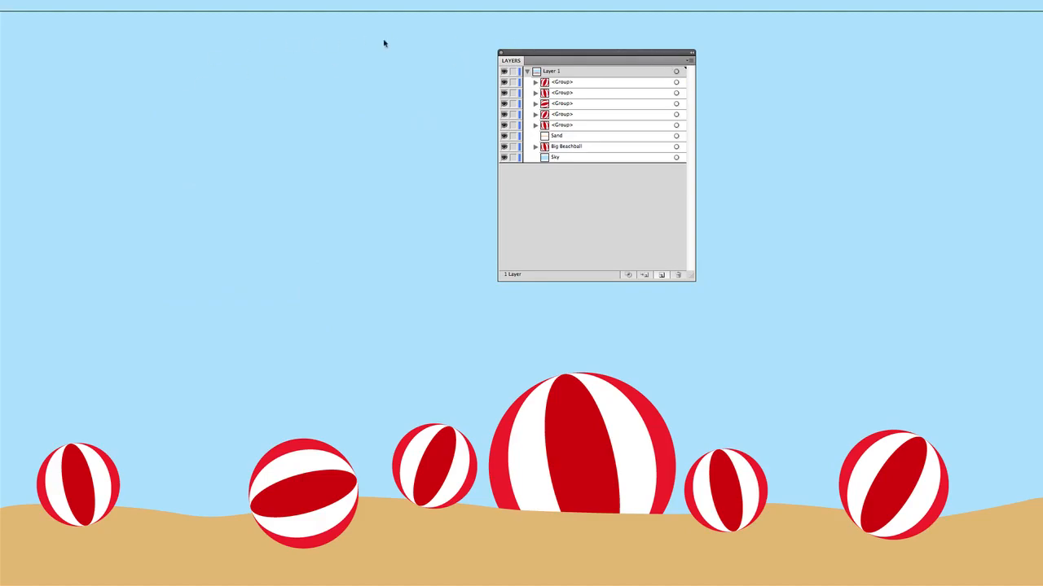
Step: Draw a circle about 3.2 in in diameter in the sky above the big beach ball and fill it with yellow (RGB 255, 202, 0)
drag(512, 62, 79, 110)
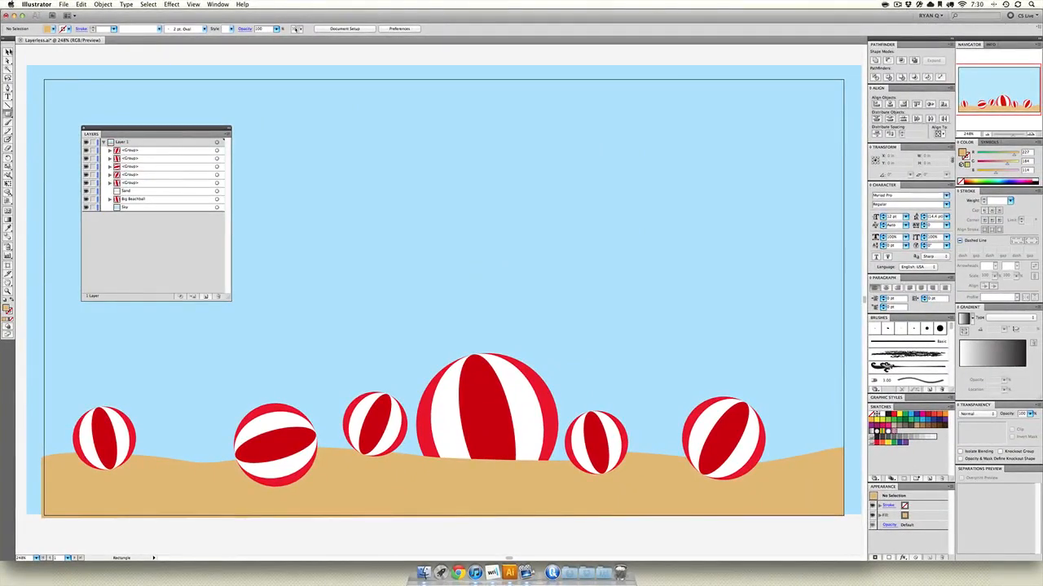
click(6, 51)
drag(9, 114, 36, 130)
drag(431, 220, 548, 314)
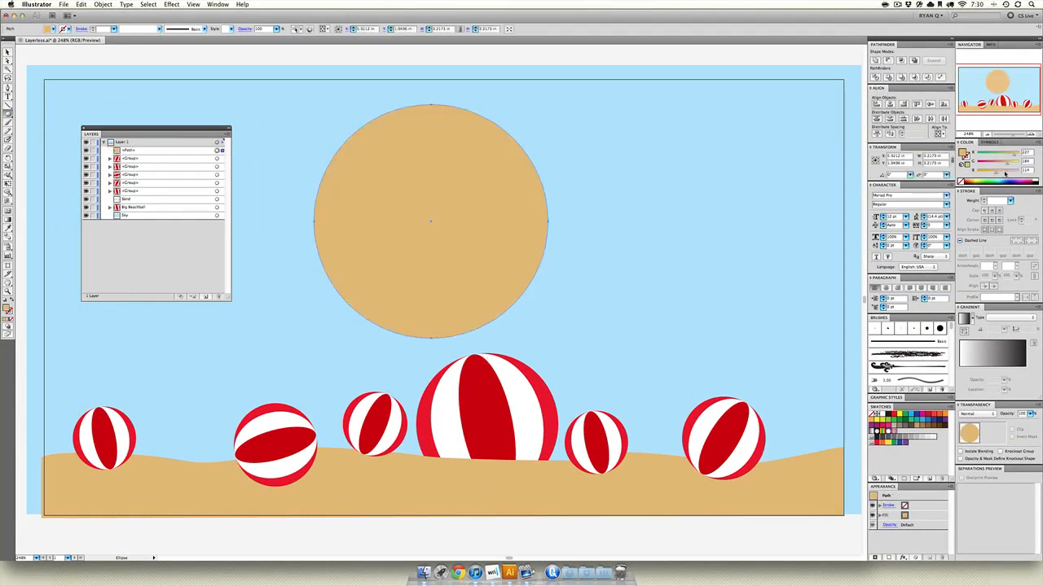
mouse_move(1009, 164)
mouse_down()
mouse_move(1024, 165)
mouse_move(970, 171)
mouse_move(1021, 154)
mouse_move(1010, 164)
mouse_up()
click(7, 52)
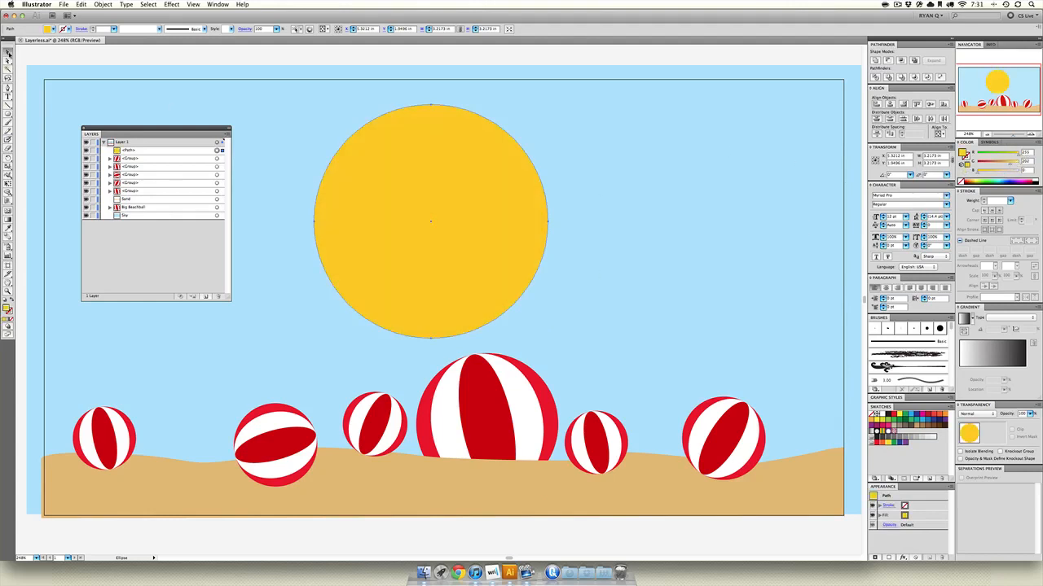
Step: Draw the straight top edge and curved right-hand lens of a sunglasses outline across the sun with the Pen tool
drag(370, 155, 386, 208)
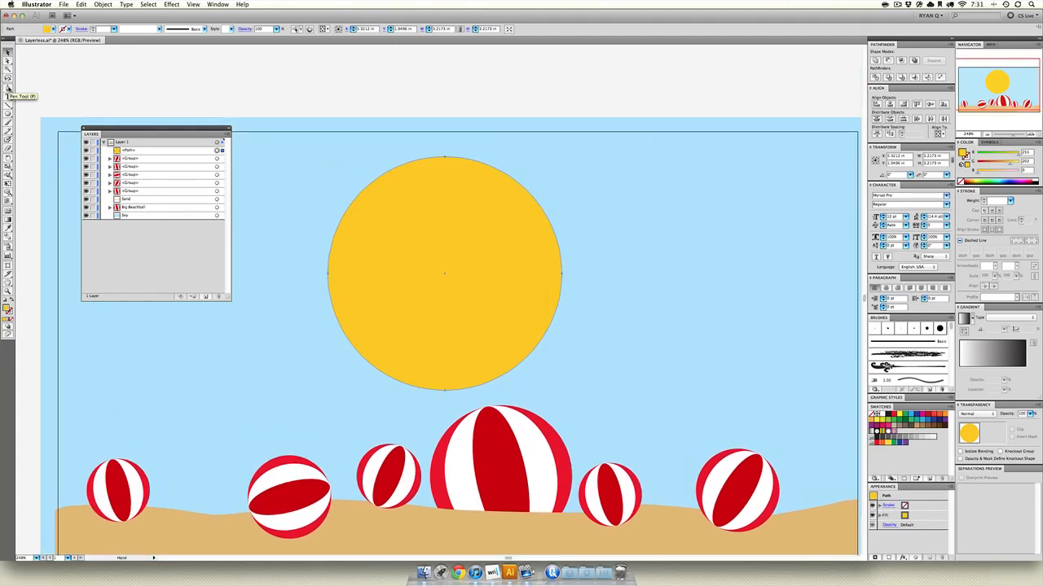
click(8, 88)
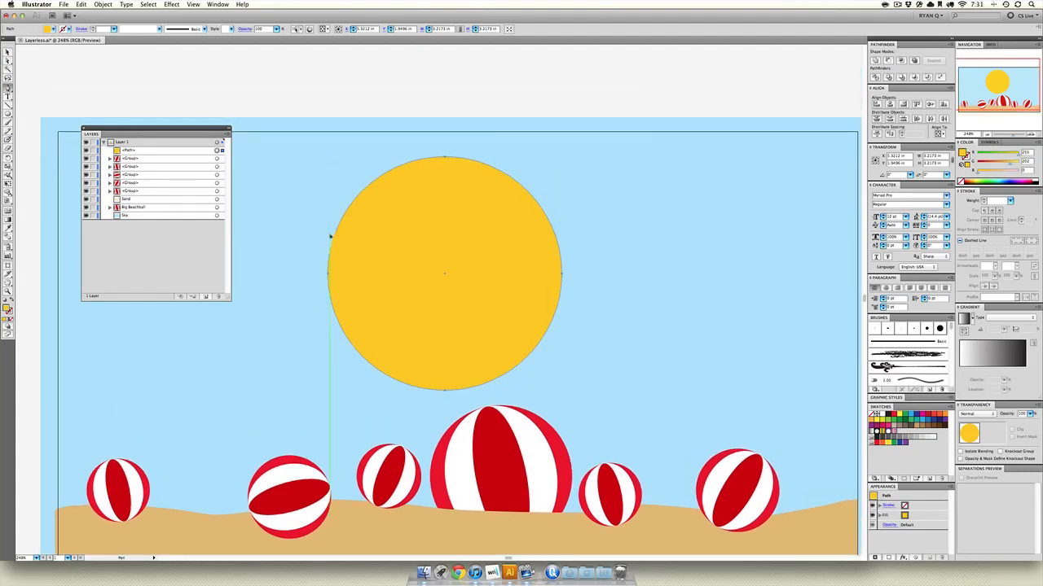
click(330, 237)
click(562, 234)
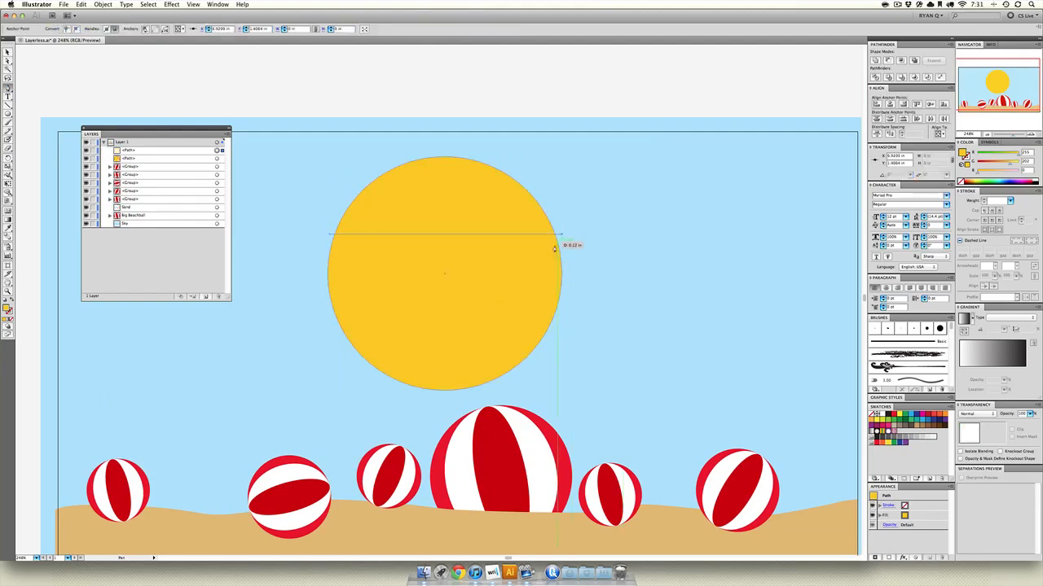
drag(484, 283, 396, 284)
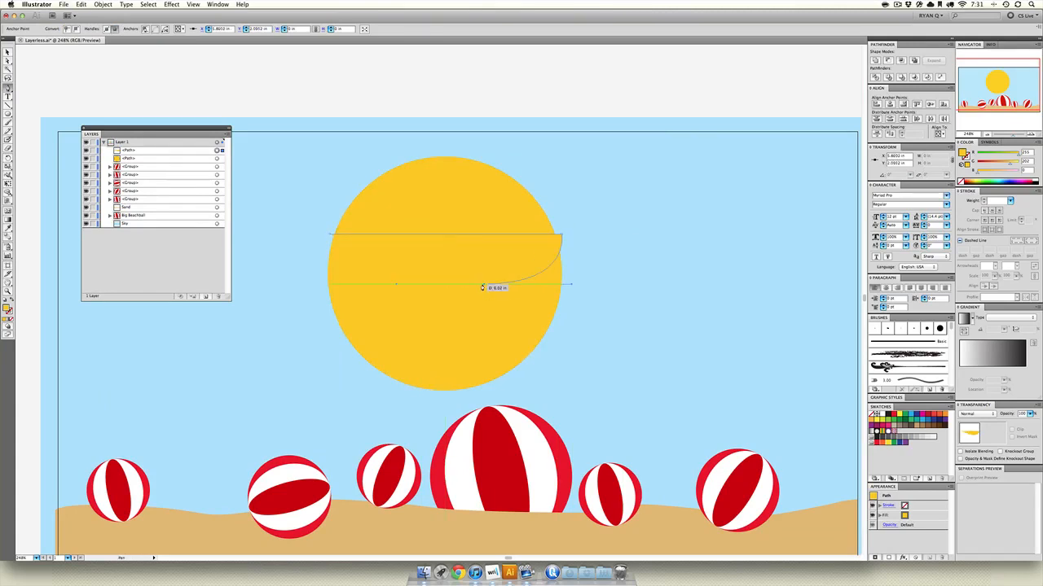
click(484, 285)
drag(453, 238, 448, 196)
click(453, 239)
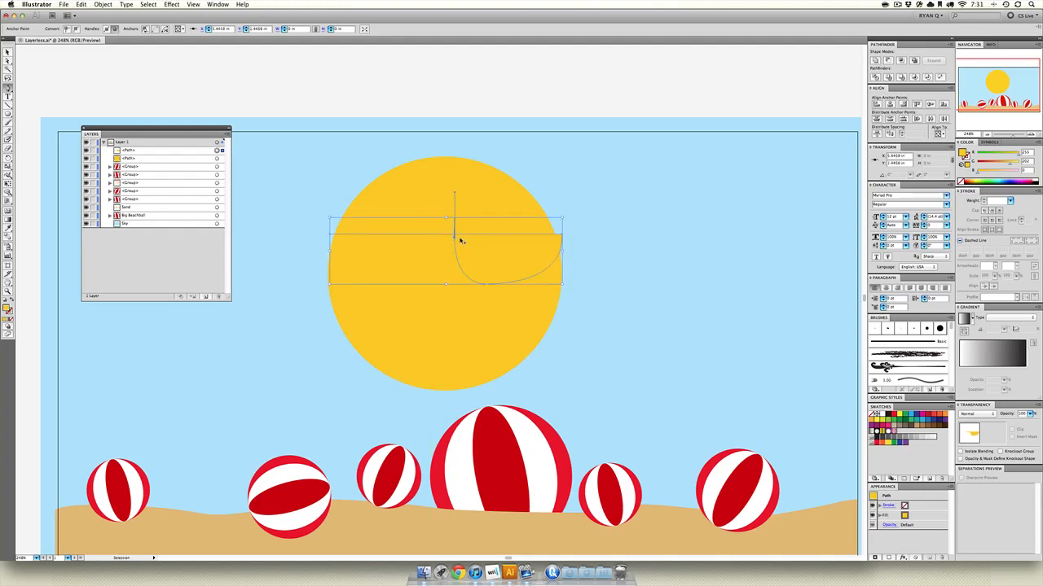
Step: Undo the stray bridge point, finish the bridge and left-hand lens to close the sunglasses, and fill them with black
key(super+z)
drag(455, 240, 430, 238)
drag(397, 285, 359, 285)
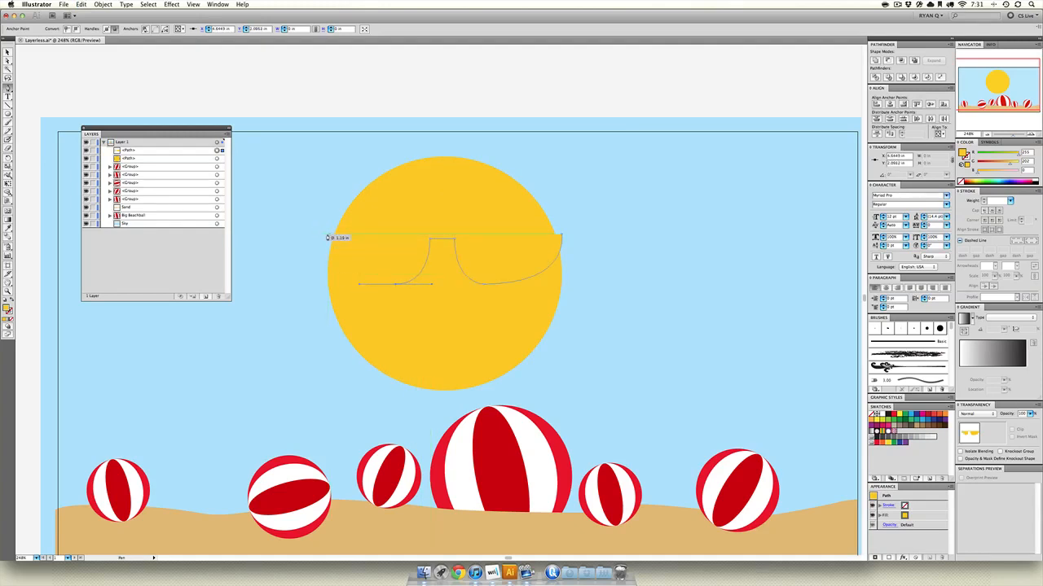
click(330, 236)
drag(330, 236, 324, 208)
key(v)
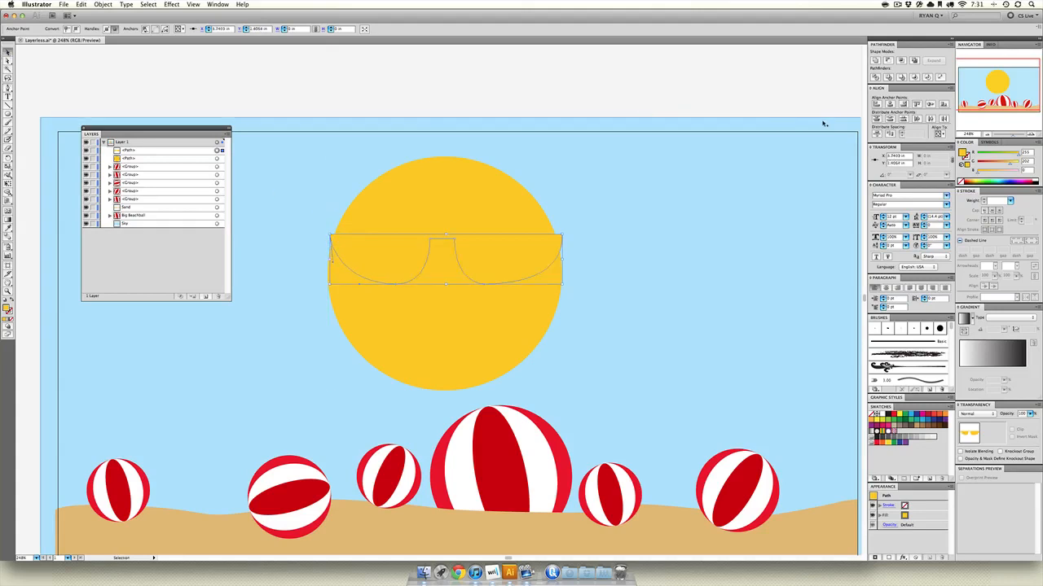
click(1037, 183)
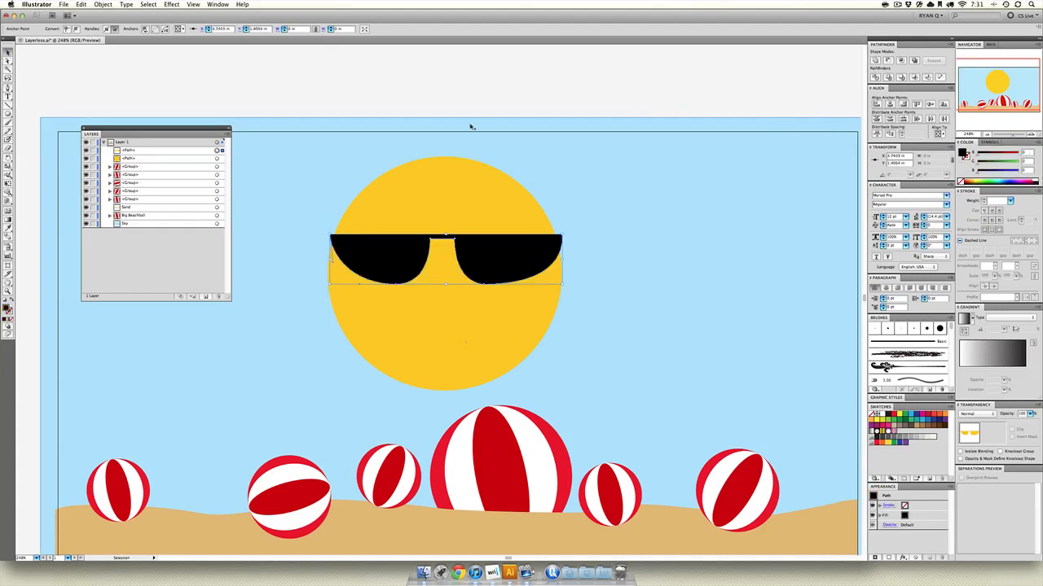
click(425, 102)
Step: Draw a slanted four-sided reflection on the left-hand sunglasses lens with the Pen tool and fill it with white
key(p)
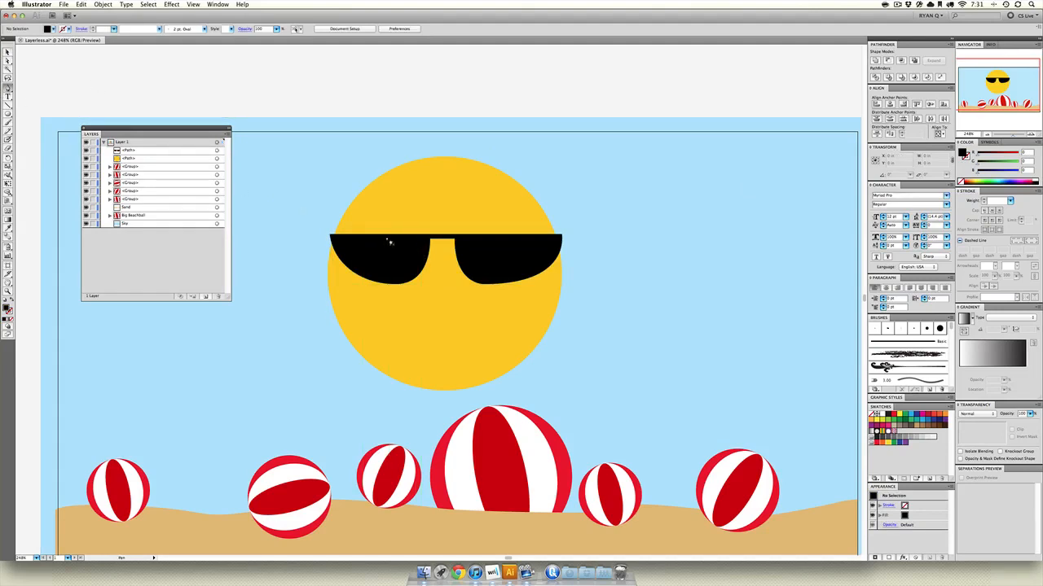
click(387, 240)
click(418, 241)
click(388, 280)
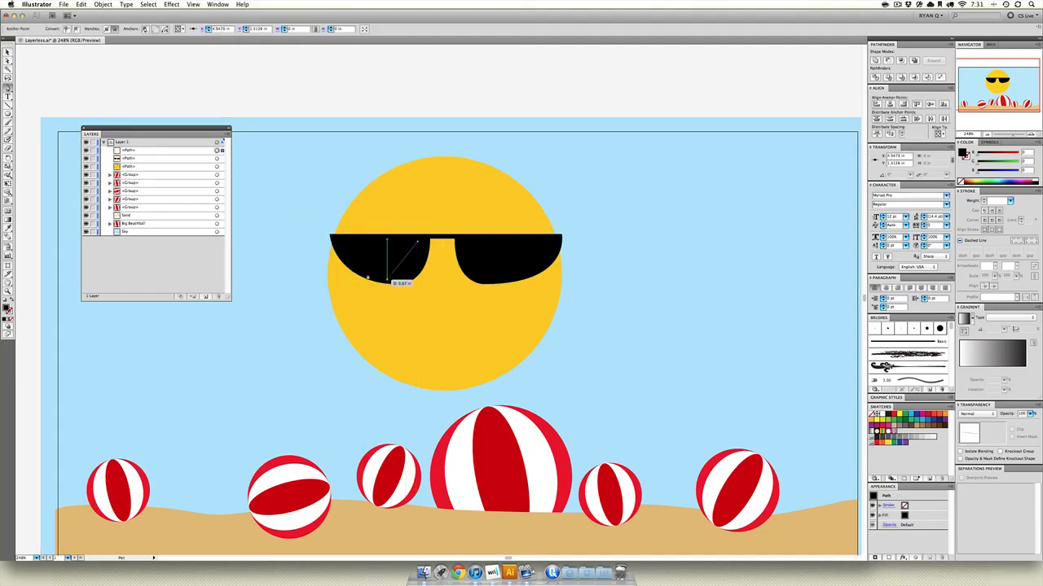
click(360, 269)
click(388, 240)
click(1001, 164)
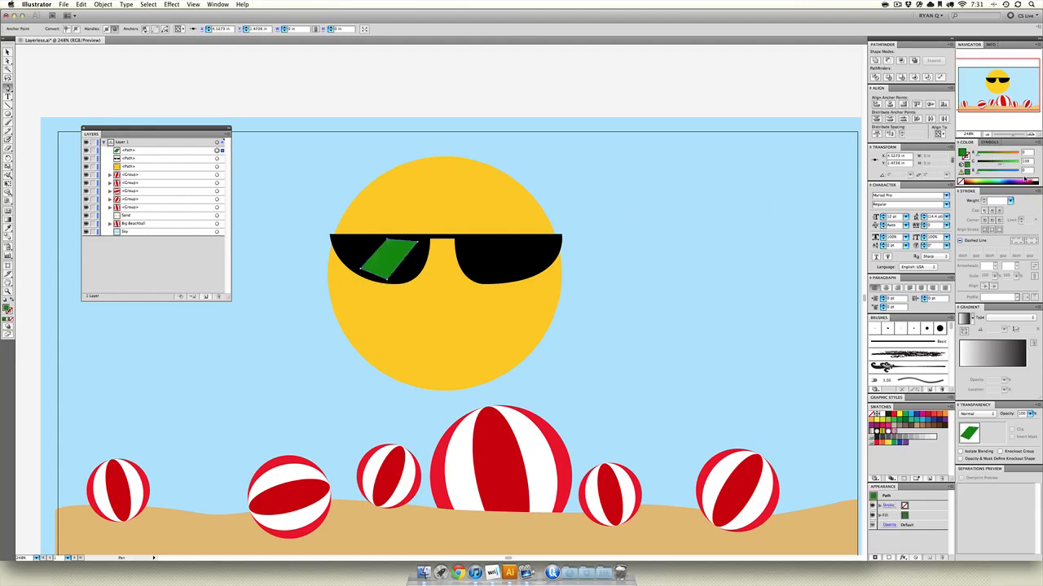
click(1037, 177)
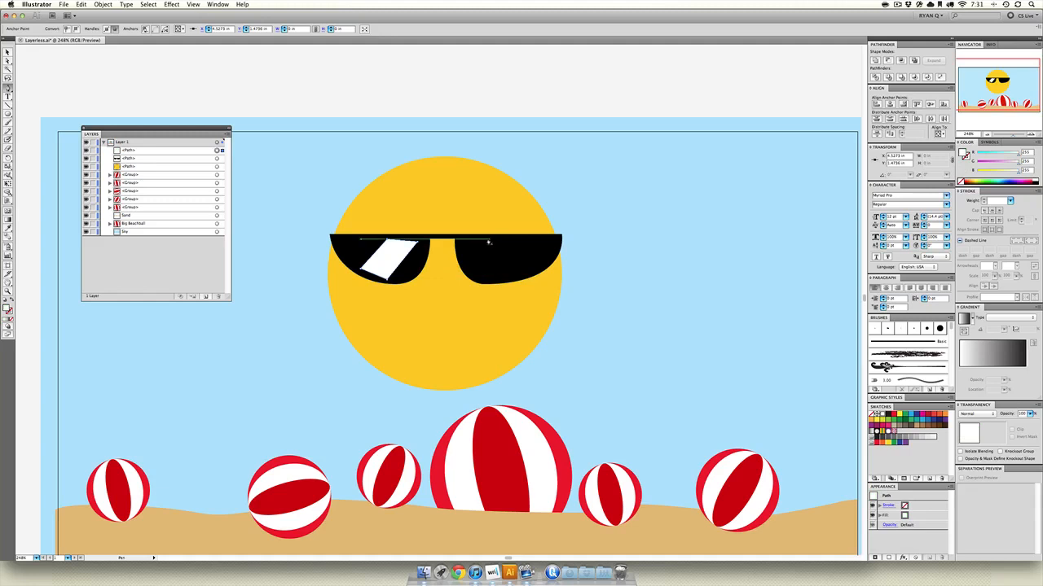
Step: Draw a matching slanted white reflection on the right-hand sunglasses lens and deselect it
key(v)
click(525, 240)
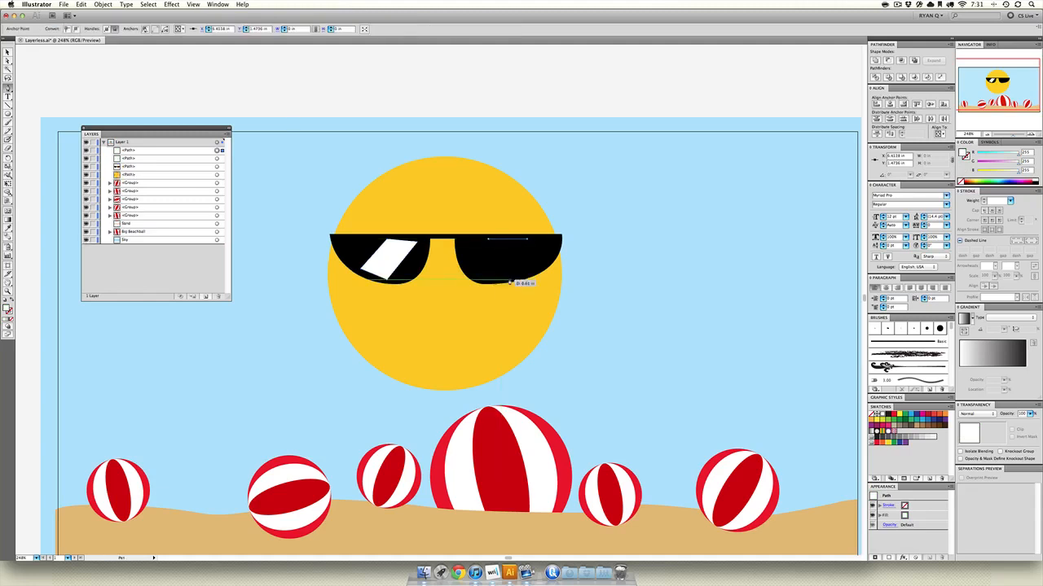
click(509, 281)
click(478, 280)
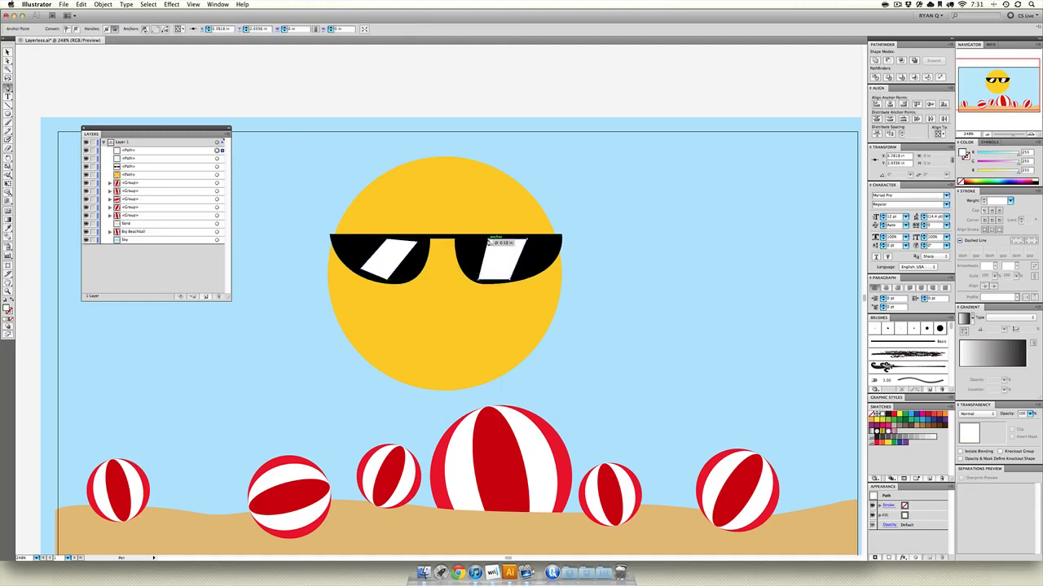
click(488, 241)
click(8, 52)
click(22, 86)
Step: Paint a white smile with a cheek crease and a nose on the sun's face with the Paintbrush
click(7, 122)
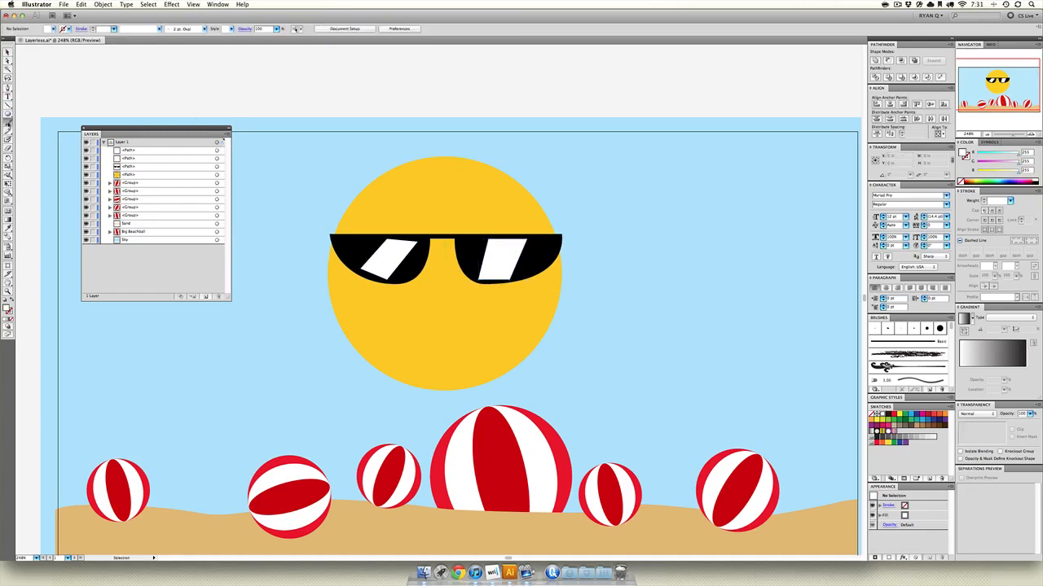
mouse_move(370, 308)
mouse_down()
mouse_move(396, 340)
mouse_move(438, 351)
mouse_move(489, 342)
mouse_up()
drag(514, 308, 511, 311)
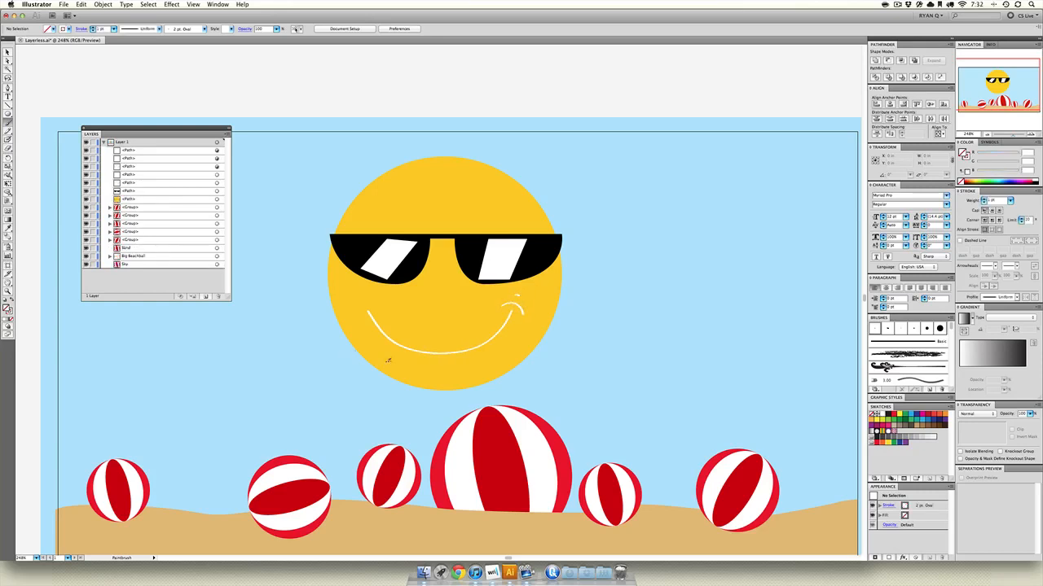
mouse_move(436, 253)
mouse_down()
mouse_move(434, 298)
mouse_move(456, 287)
mouse_up()
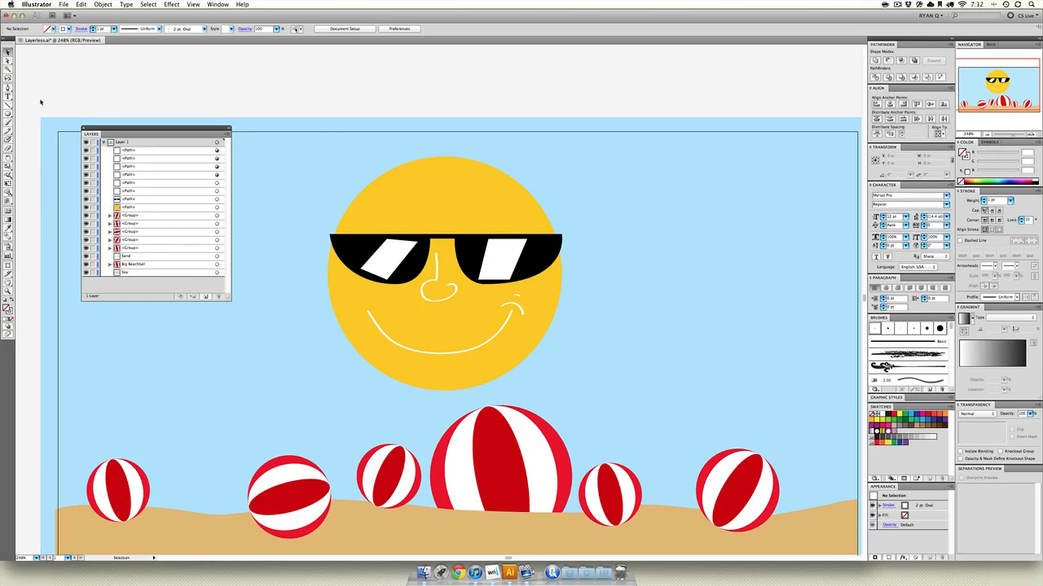
Step: Choose an orange-red fill and start a Pen outline of pointed flames around the sun's top and right side
key(p)
drag(971, 181, 1017, 156)
click(415, 147)
click(420, 117)
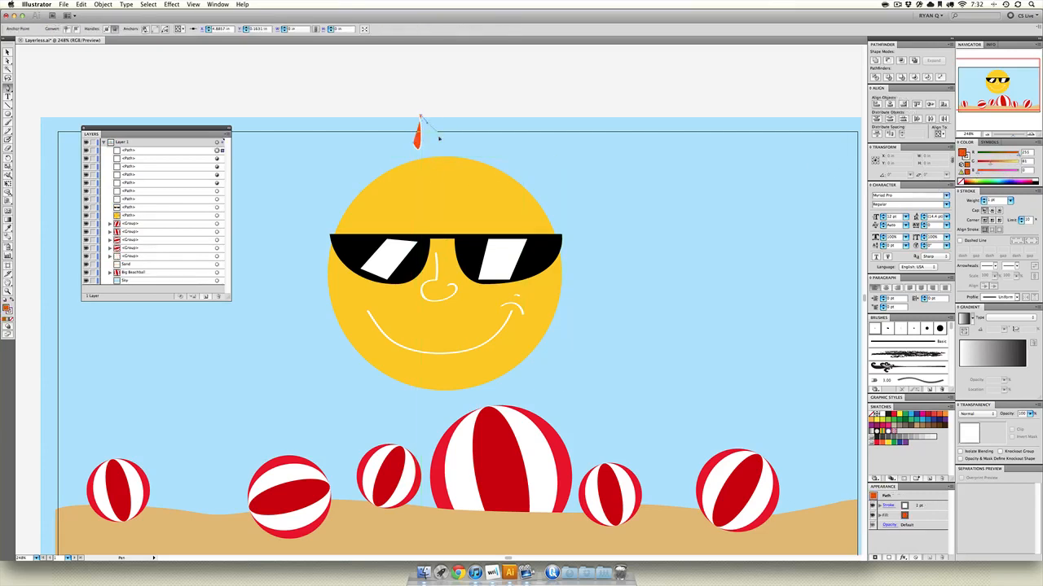
click(437, 132)
drag(477, 111, 501, 148)
drag(548, 122, 536, 174)
click(614, 162)
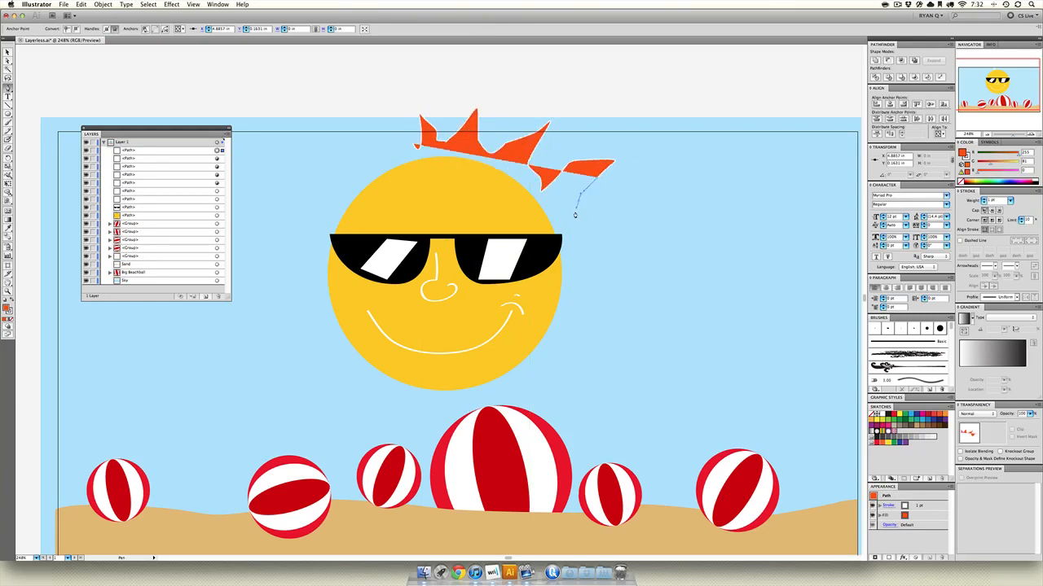
drag(574, 208, 588, 265)
click(636, 290)
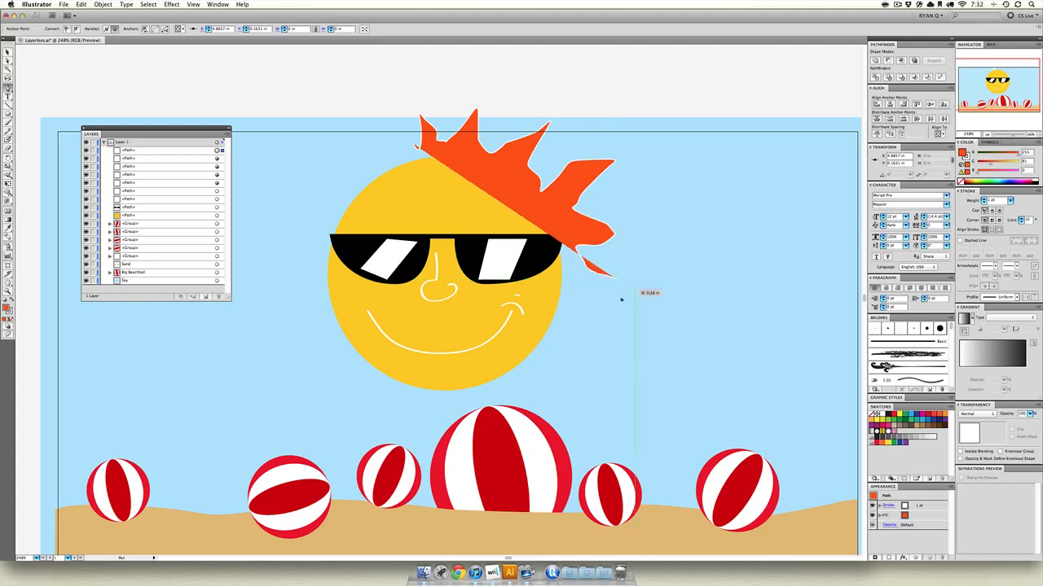
Step: Continue the flame outline with pointed rays around the sun's lower right and underside
click(615, 301)
click(585, 312)
drag(573, 320, 440, 405)
click(619, 381)
click(531, 408)
click(464, 427)
drag(412, 410, 357, 361)
click(378, 425)
click(330, 377)
Step: Carry the flame outline up the sun's left side, close it at the top, and deselect it
drag(326, 346, 316, 237)
click(300, 352)
click(277, 315)
click(280, 263)
drag(304, 197, 334, 176)
click(300, 167)
drag(342, 179, 403, 117)
click(356, 119)
click(413, 145)
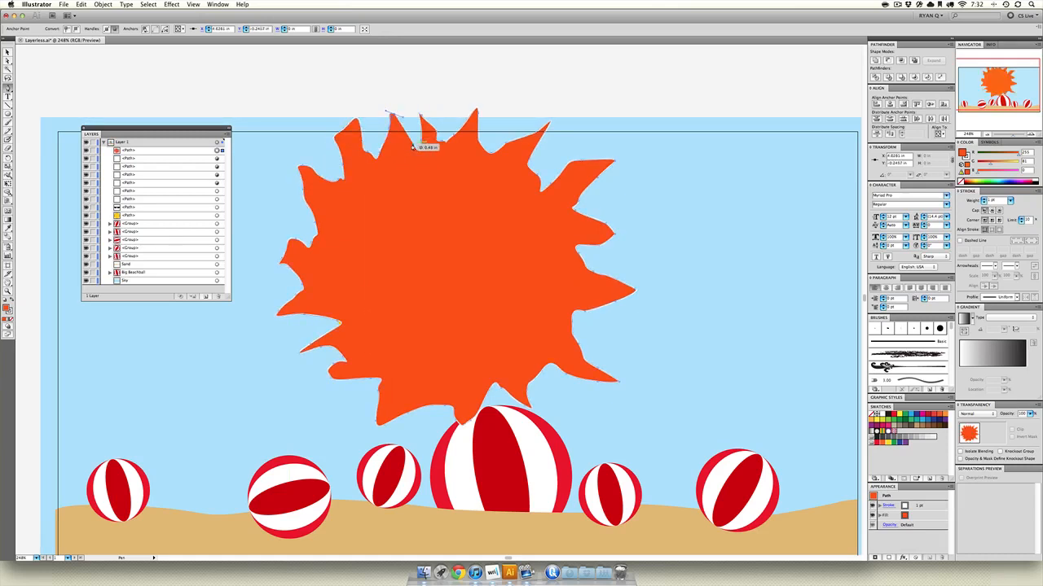
key(v)
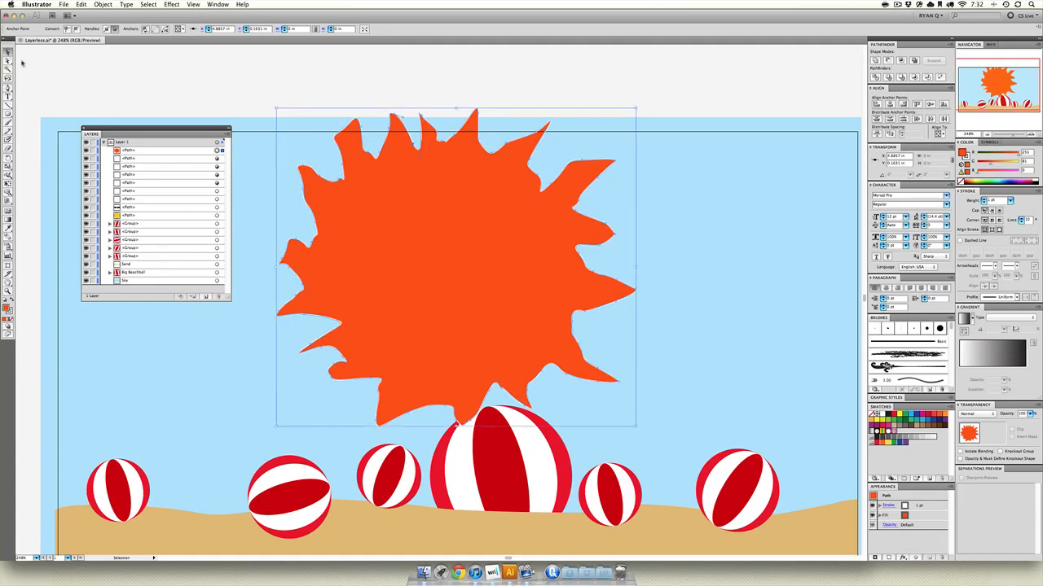
click(516, 91)
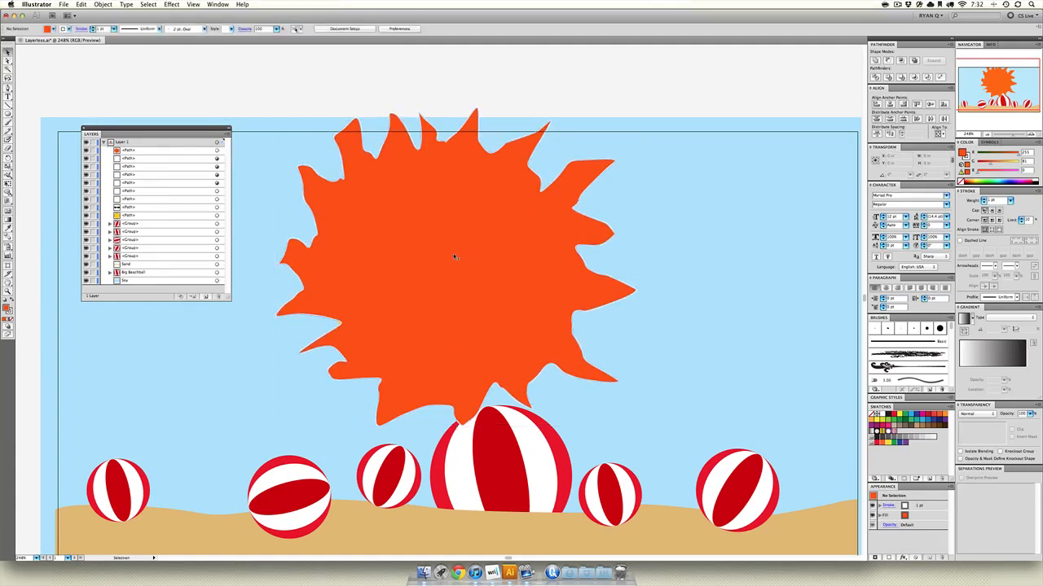
Step: Select the orange flame shape and send it backward one level with the Arrange command
click(454, 252)
right_click(454, 245)
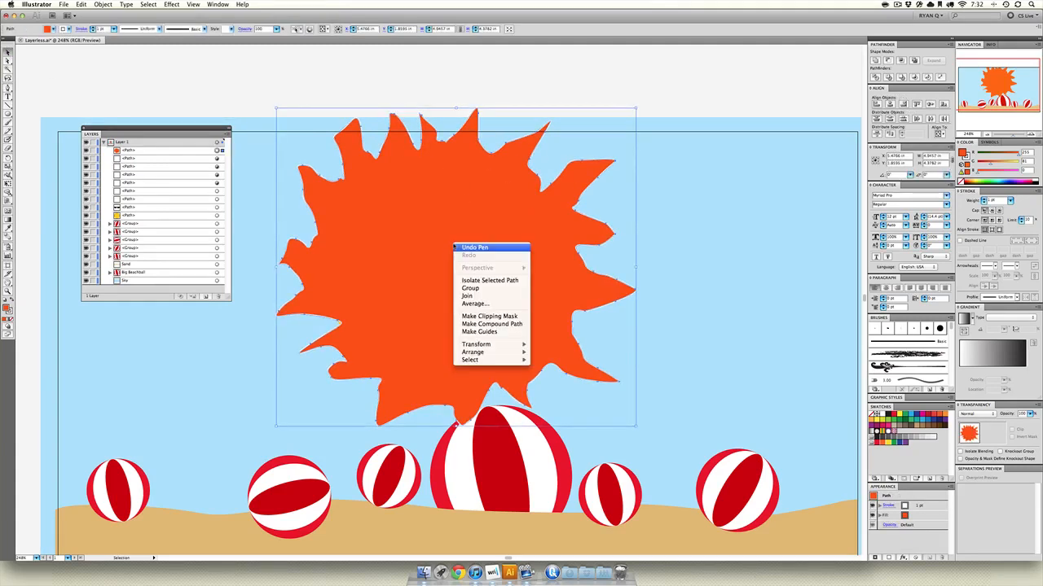
mouse_move(499, 354)
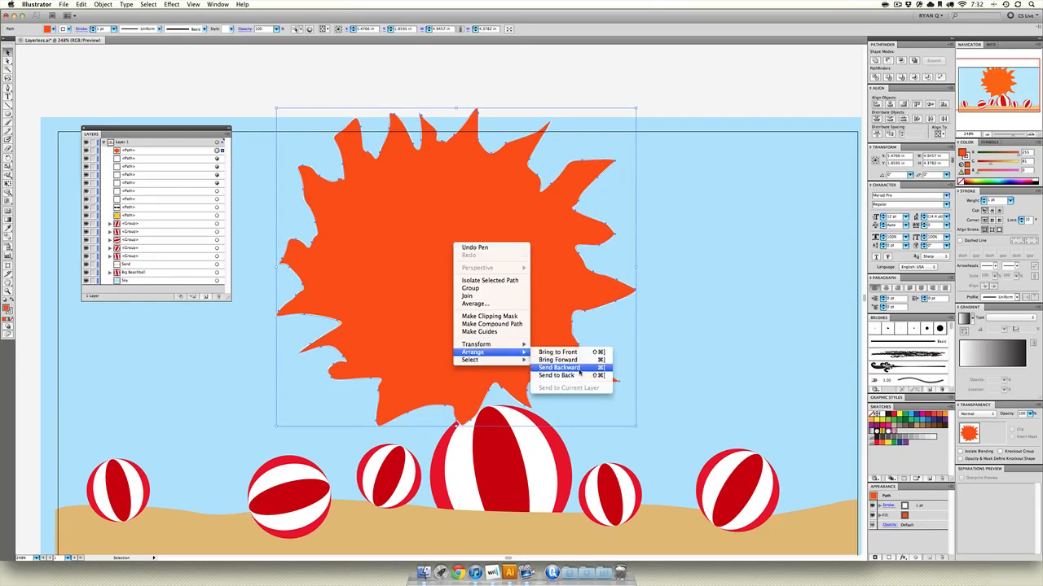
click(580, 370)
scroll(541, 175, up, 1)
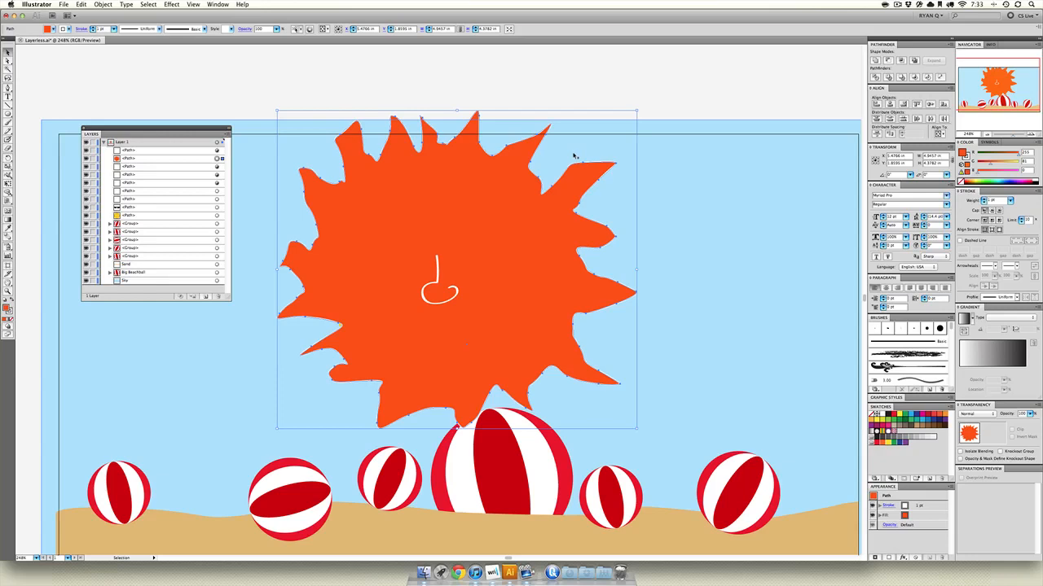
Step: Send the flame shape to the back of the stack and bring it forward one level, directly above Sky
key(super)
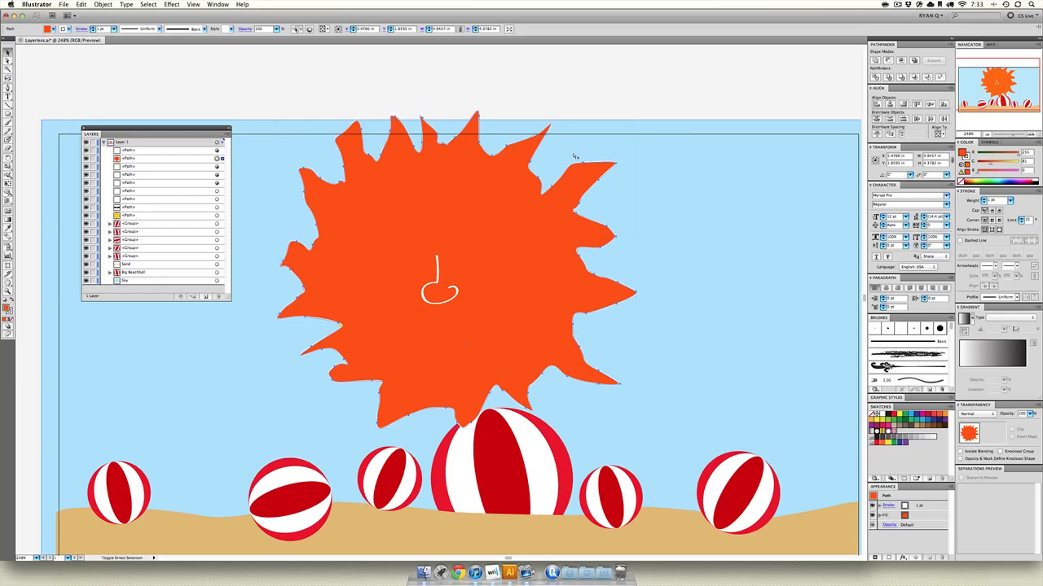
key(super+shift+bracketleft)
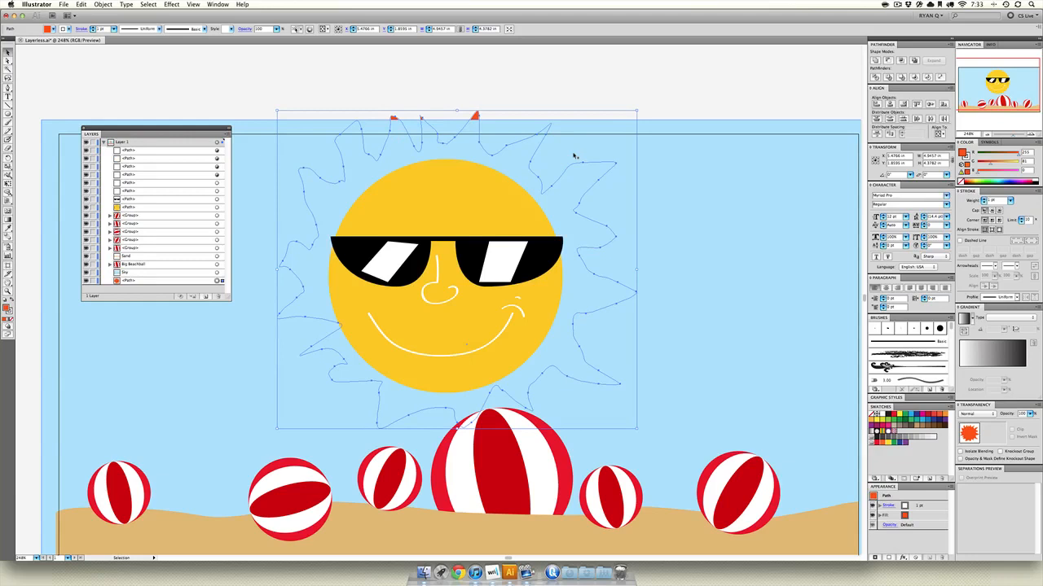
key(super+bracketright)
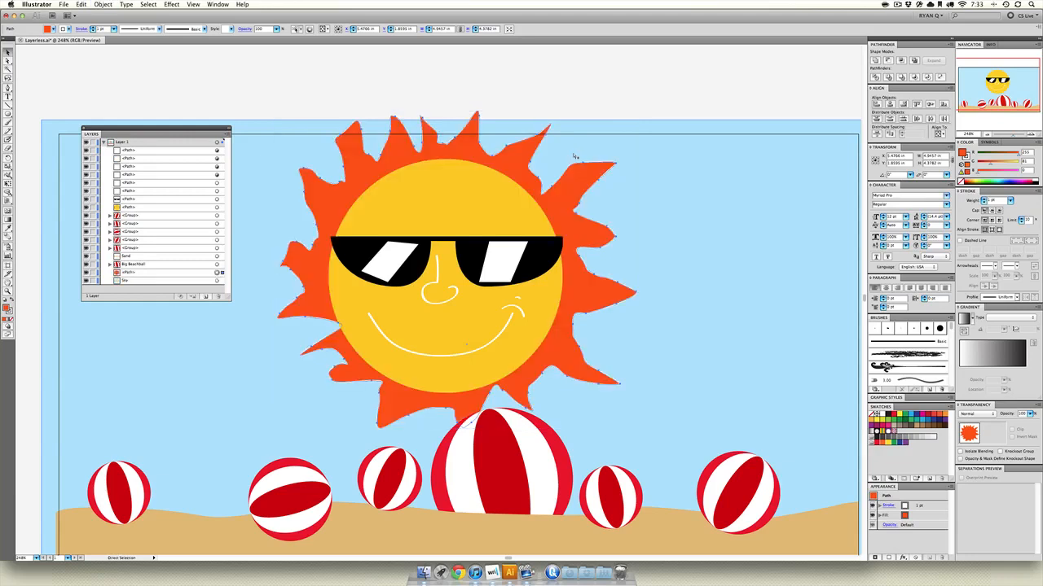
Step: Select all parts of the sun without the sky and move them together about 0.2 in to the right
drag(685, 91, 272, 390)
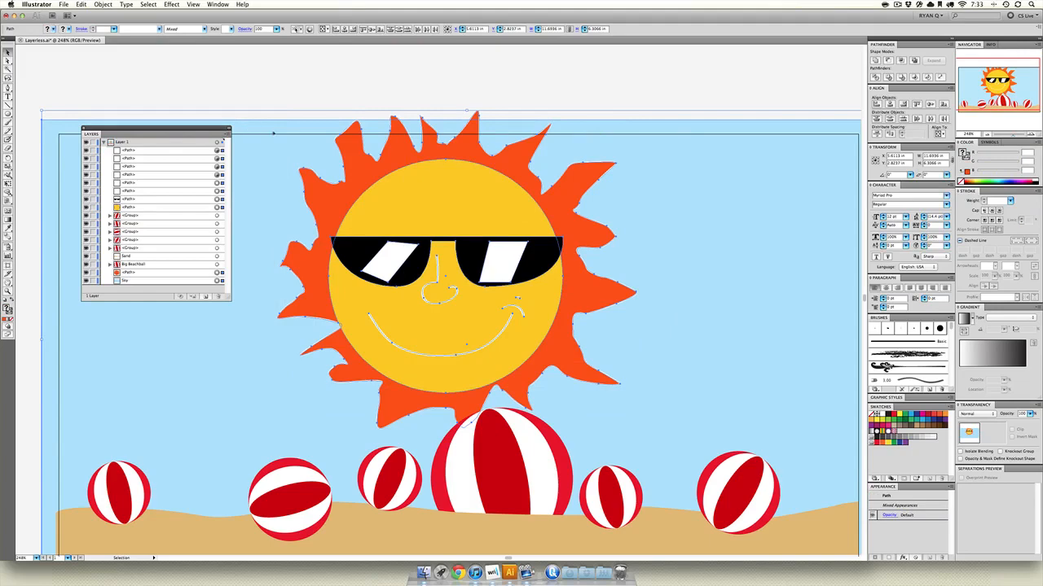
key(shift)
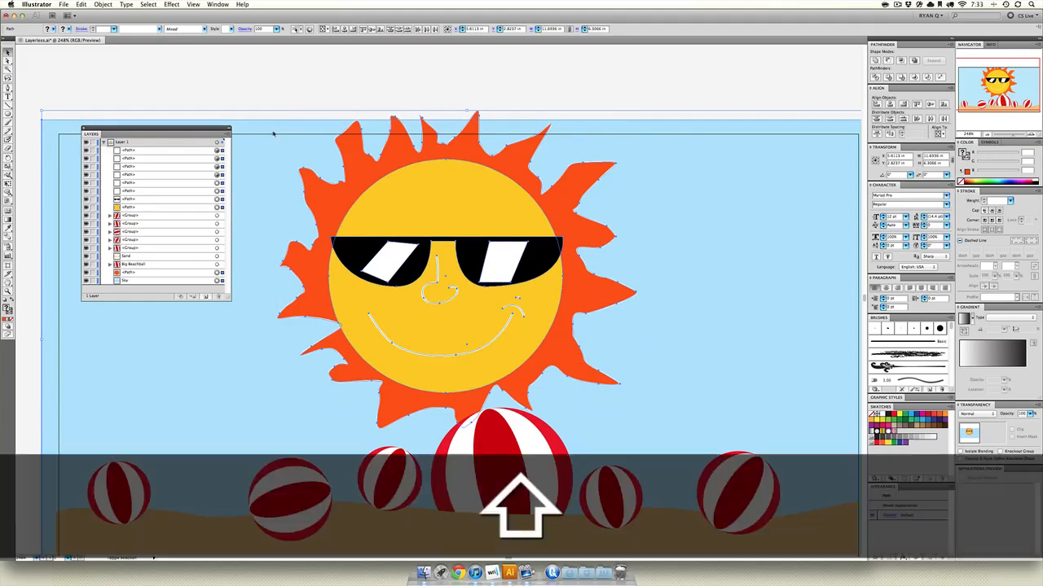
shift+click(273, 134)
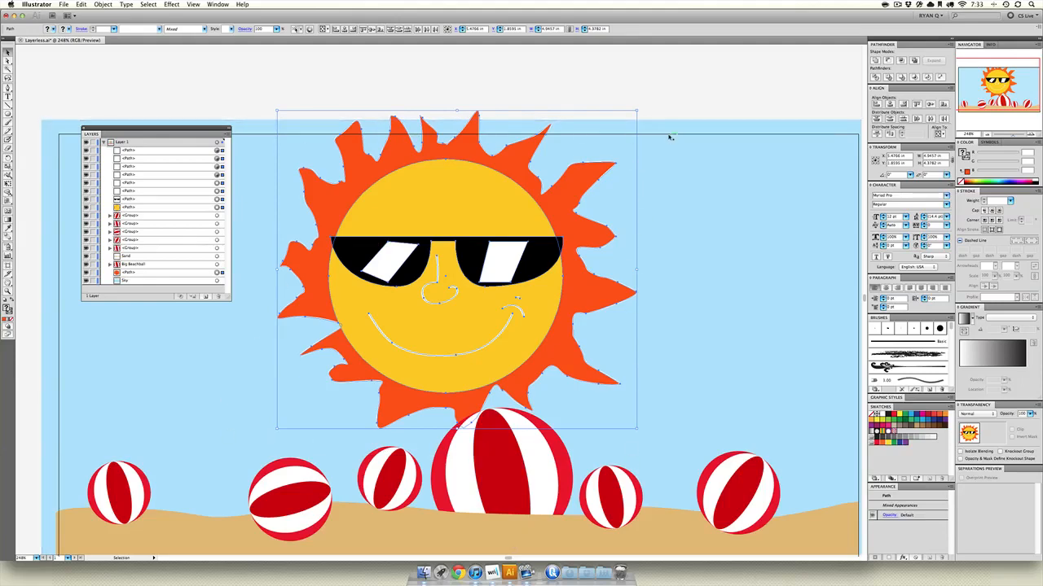
mouse_move(433, 253)
mouse_down()
mouse_move(464, 238)
mouse_move(505, 238)
mouse_move(448, 246)
mouse_up()
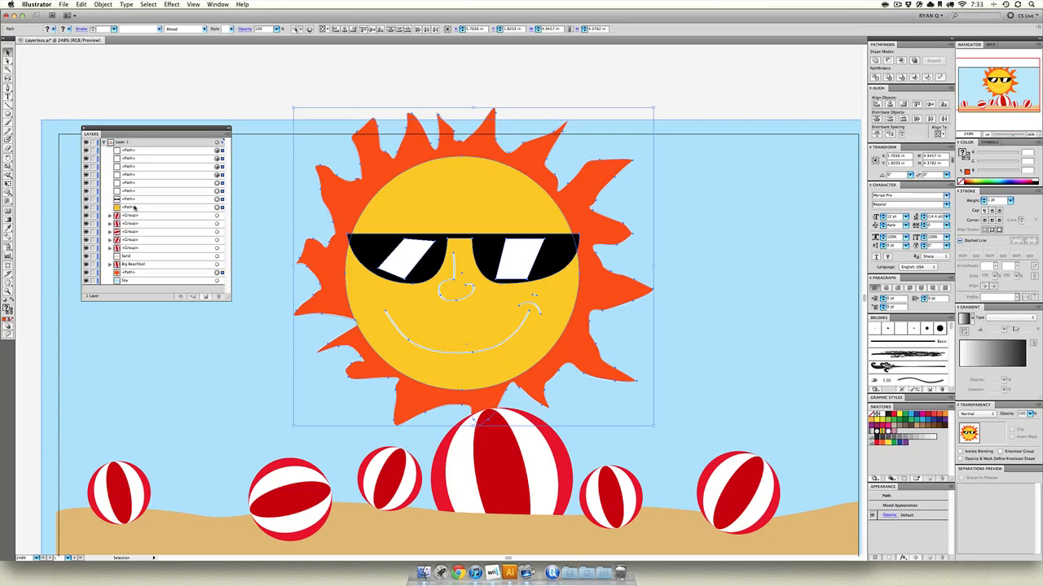
Step: Group all the selected sun parts into one object and name the group Mr. Sun
key(super+g)
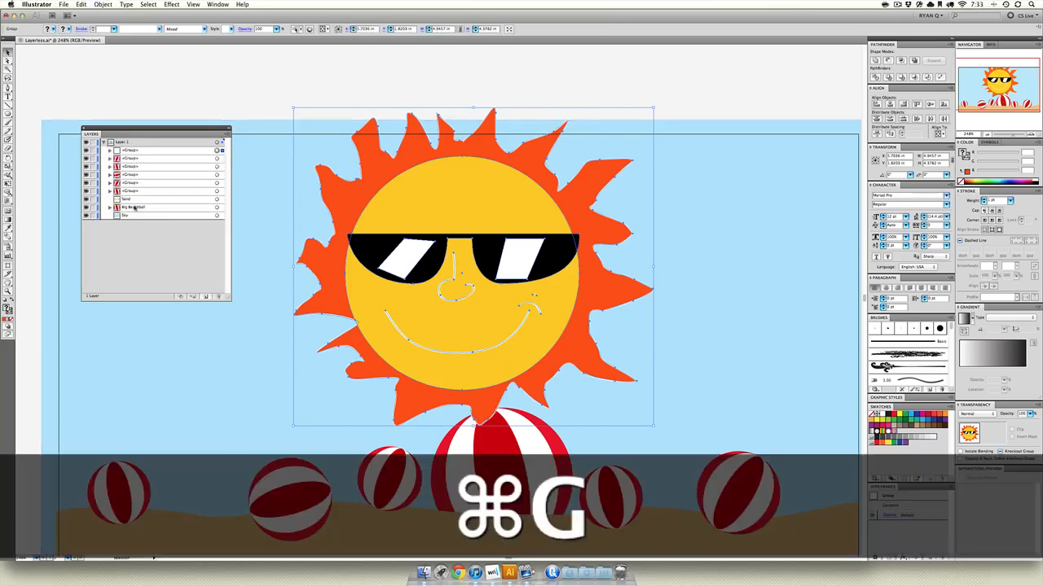
double_click(128, 151)
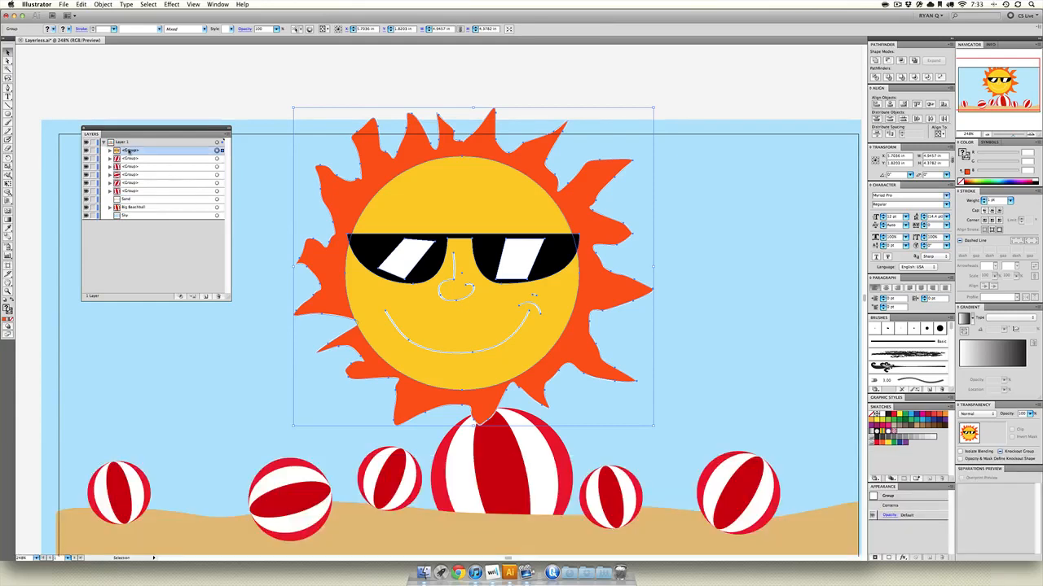
text(Mr. Sun)
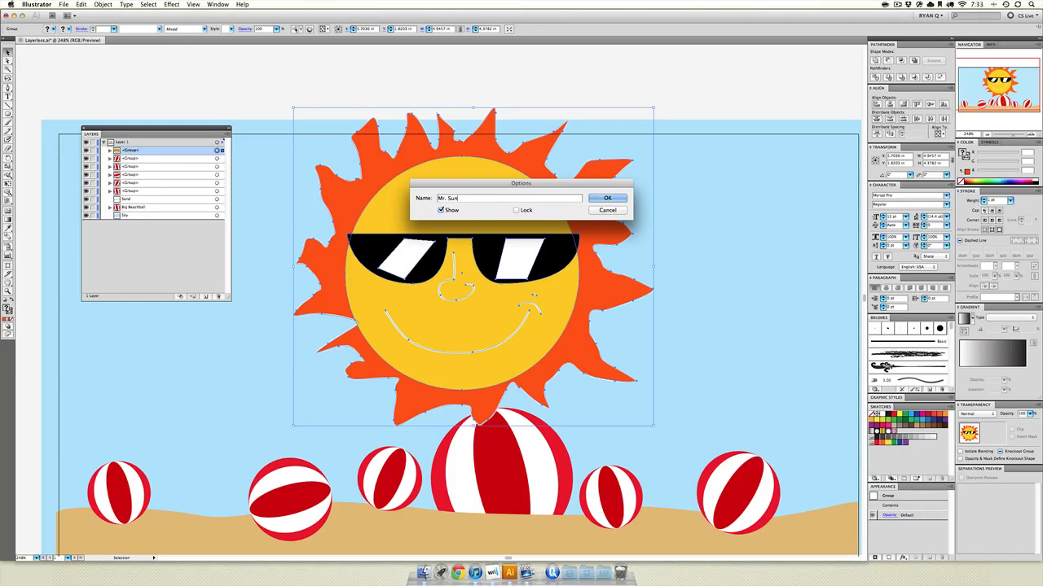
key(Return)
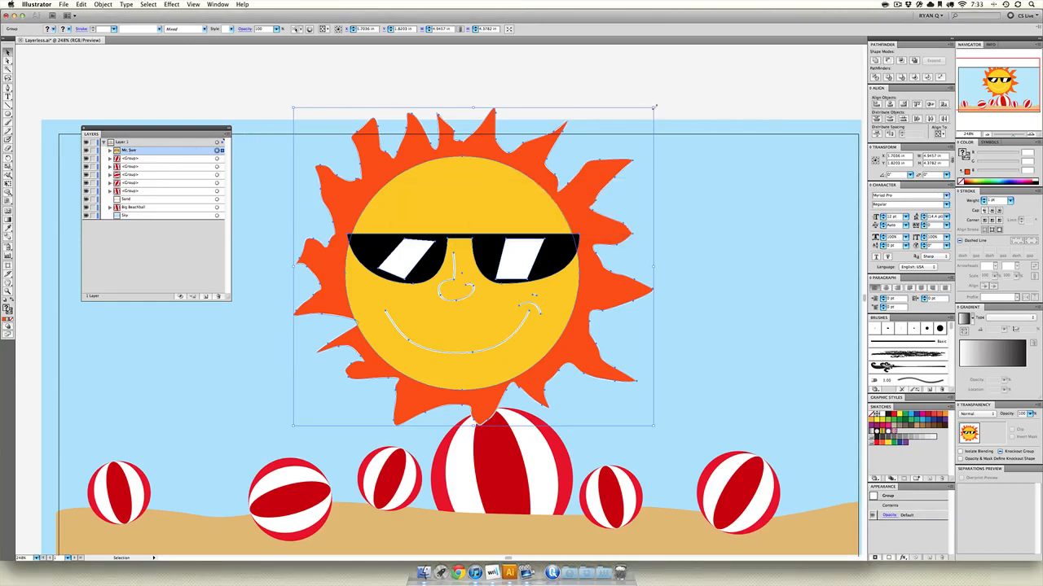
Step: Scale the sun group proportionally about its centre to about 2.6 in wide and move it into the artboard's upper-right corner
drag(655, 106, 570, 179)
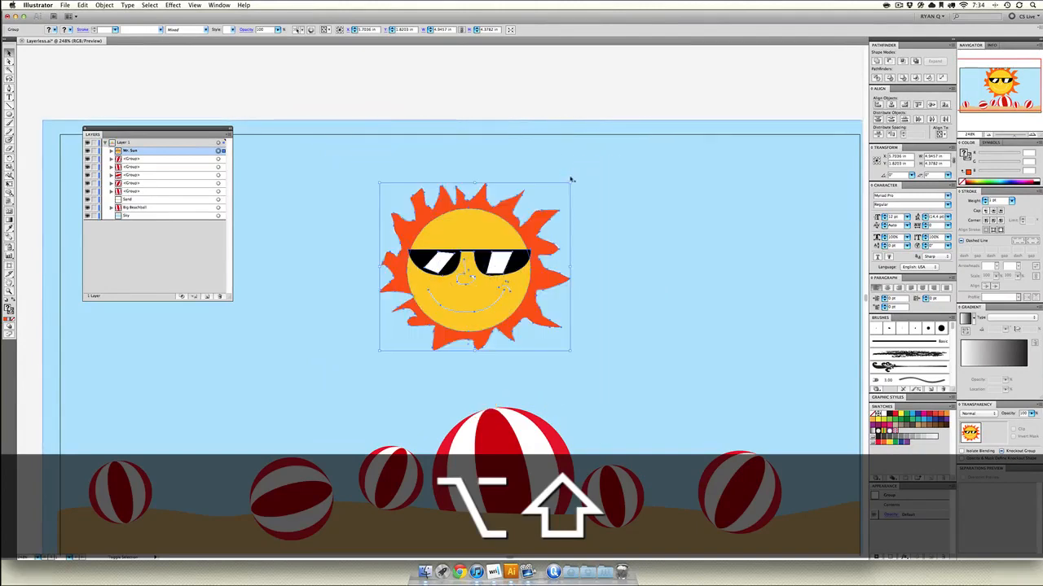
drag(611, 209, 512, 223)
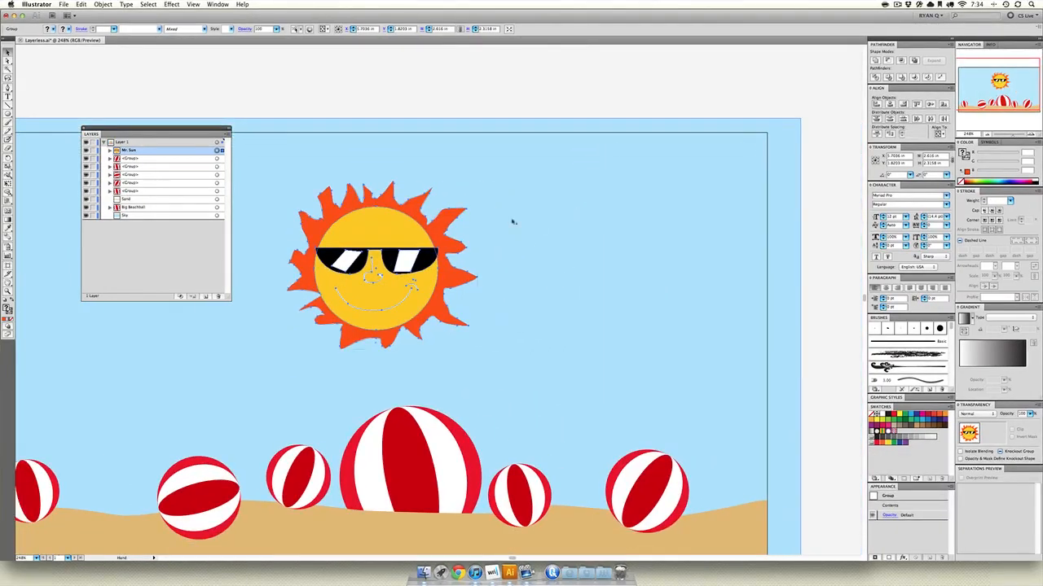
drag(439, 234, 662, 207)
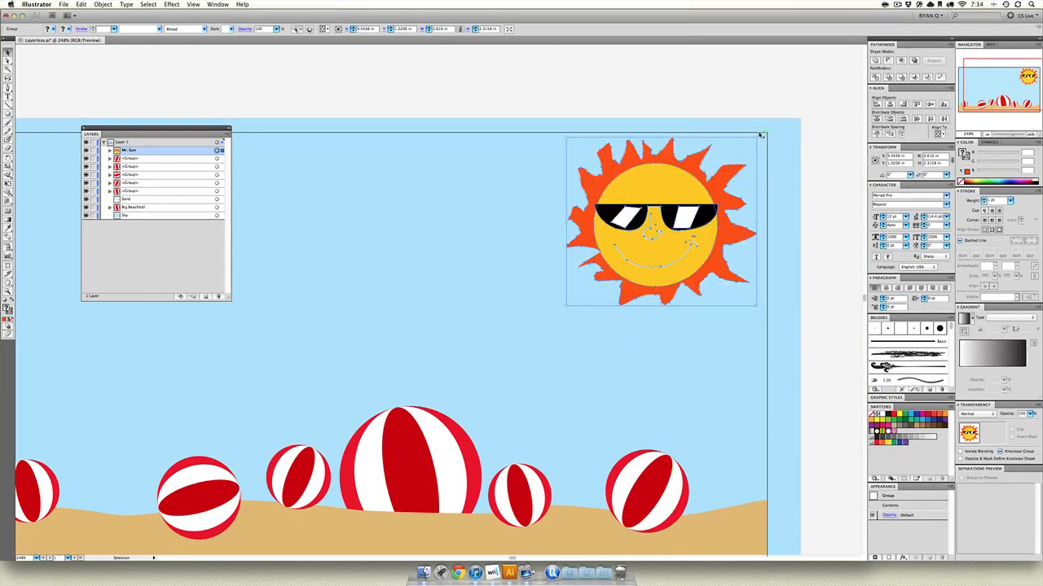
Step: Rotate the sun group slightly counterclockwise so the sunglasses tilt upward to the right, deselect it, and show the whole artboard
drag(759, 133, 729, 108)
click(600, 95)
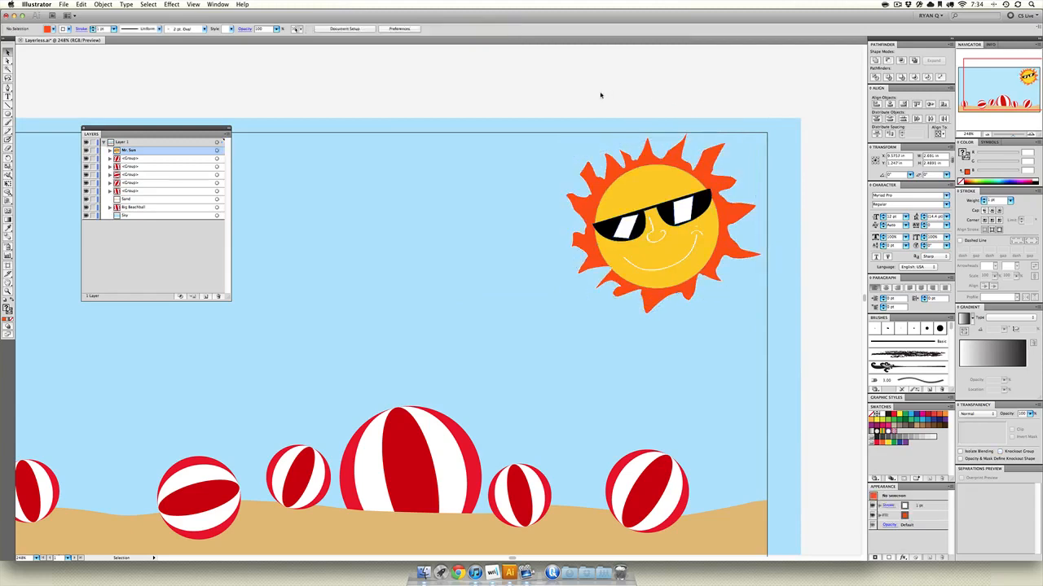
key(space)
drag(406, 223, 503, 198)
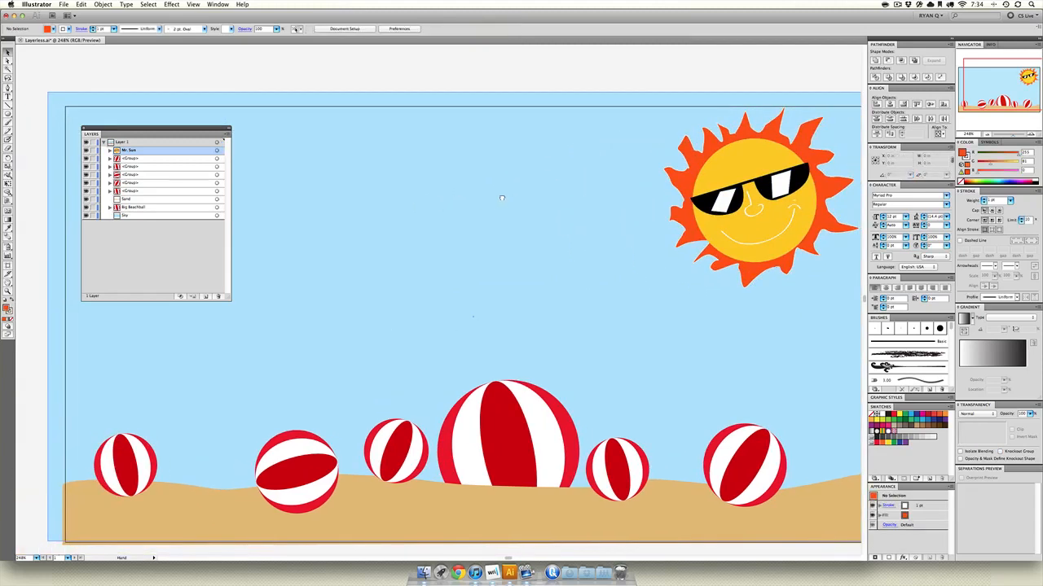
key(super+minus)
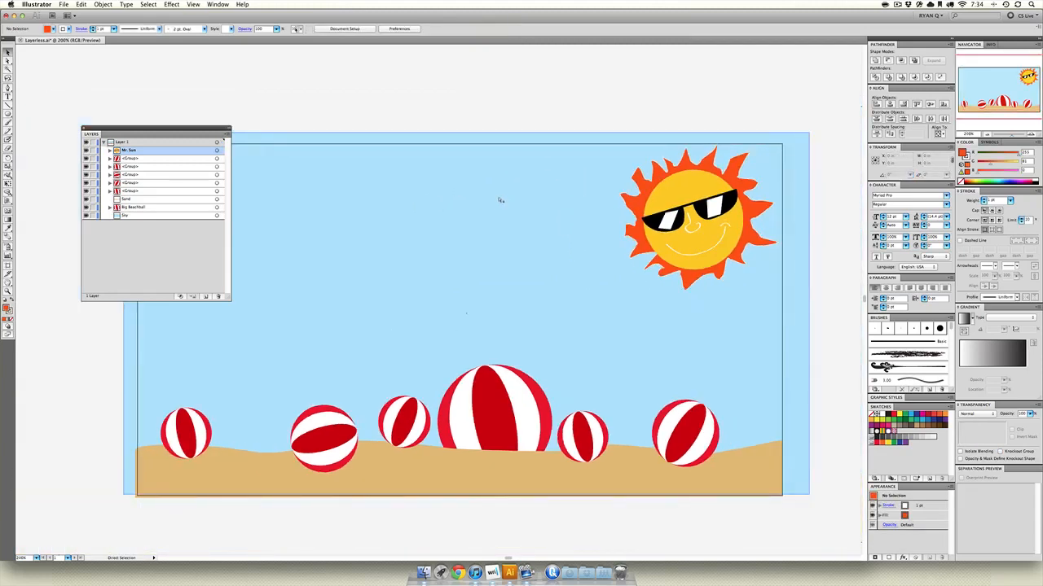